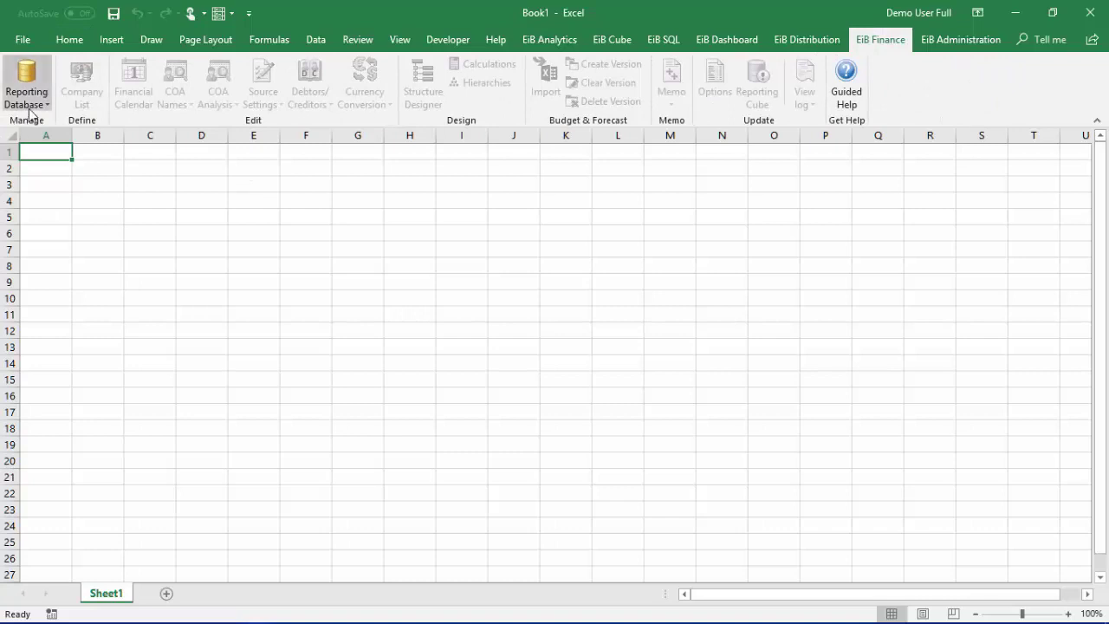
- Open the EiBBudget reporting database connection, entering the connection password
left_click(36, 124)
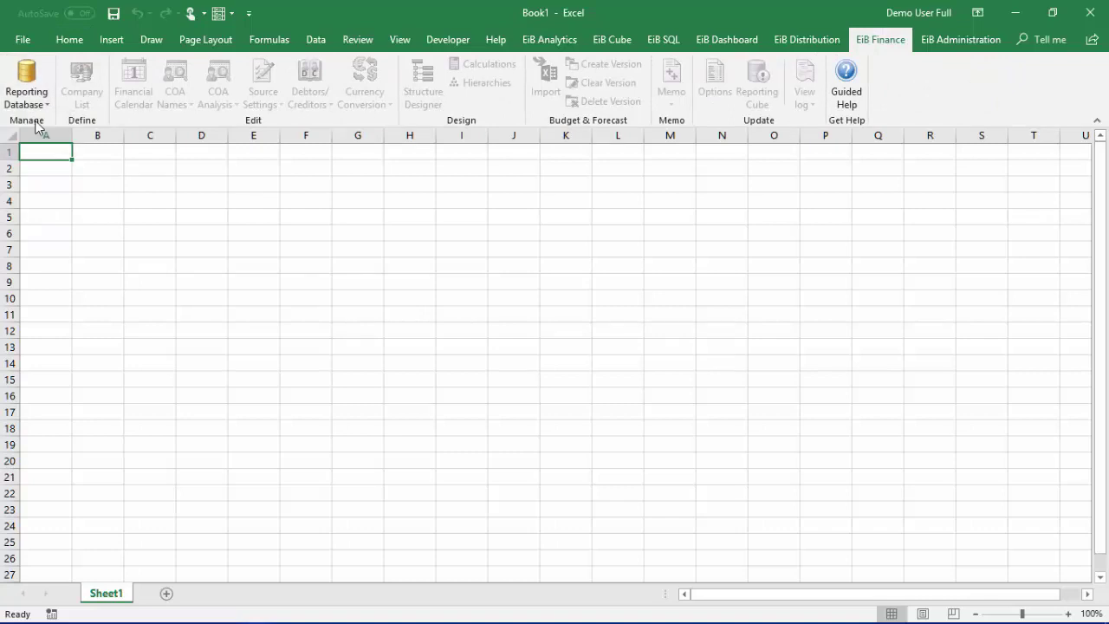
left_click(675, 329)
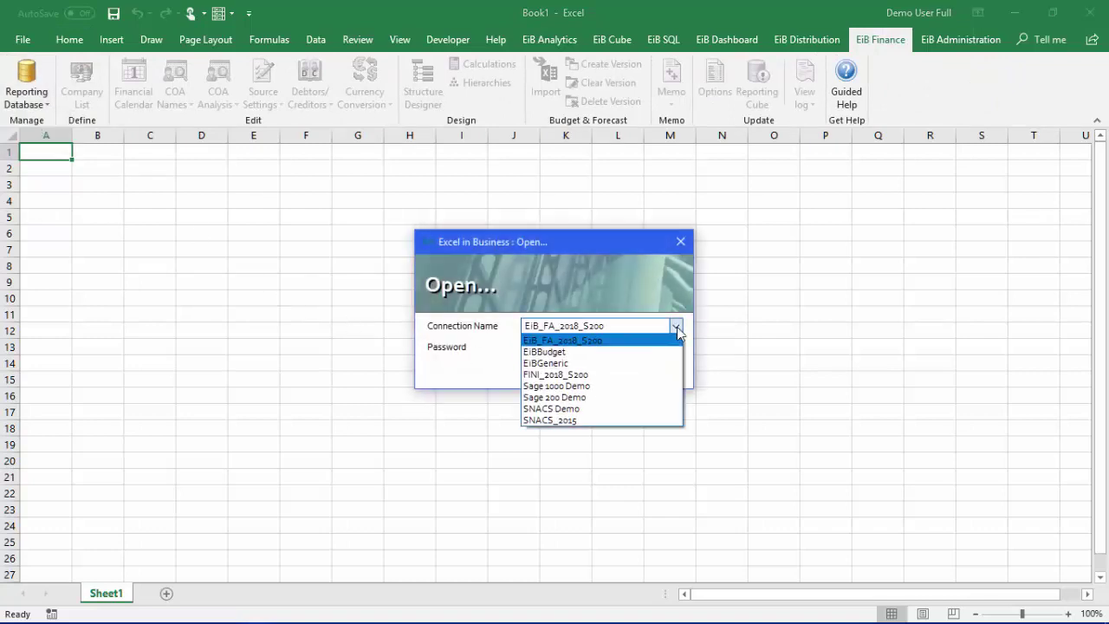
left_click(556, 352)
left_click(557, 349)
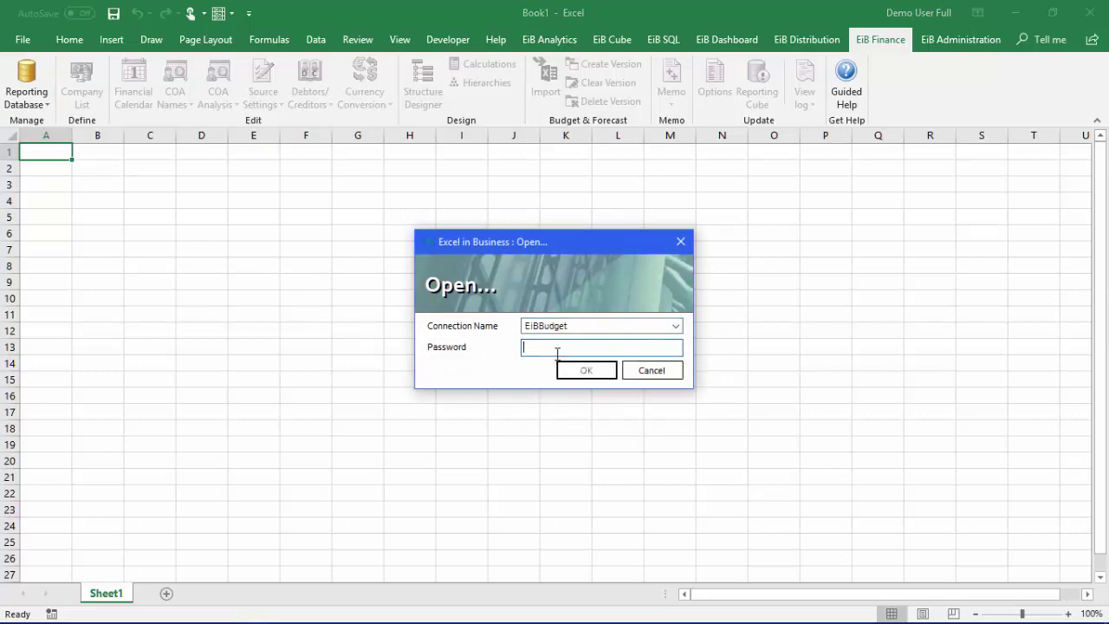
type("•••••")
key("Return")
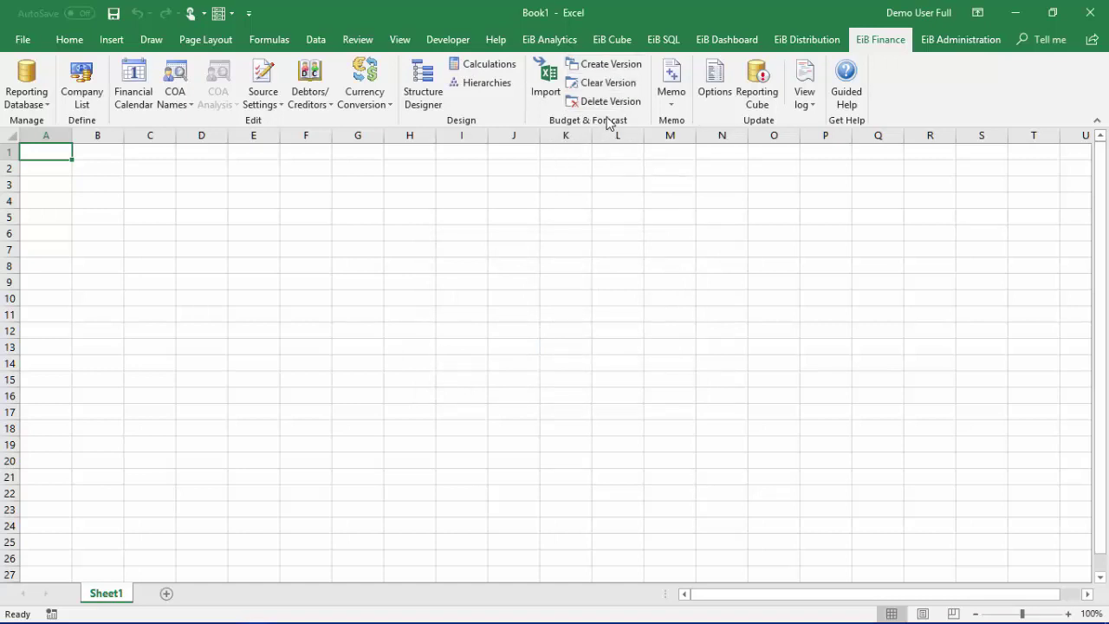
- Start creating a budget version named New Forecast for Renko Retail with 2010 as the target year
left_click(605, 65)
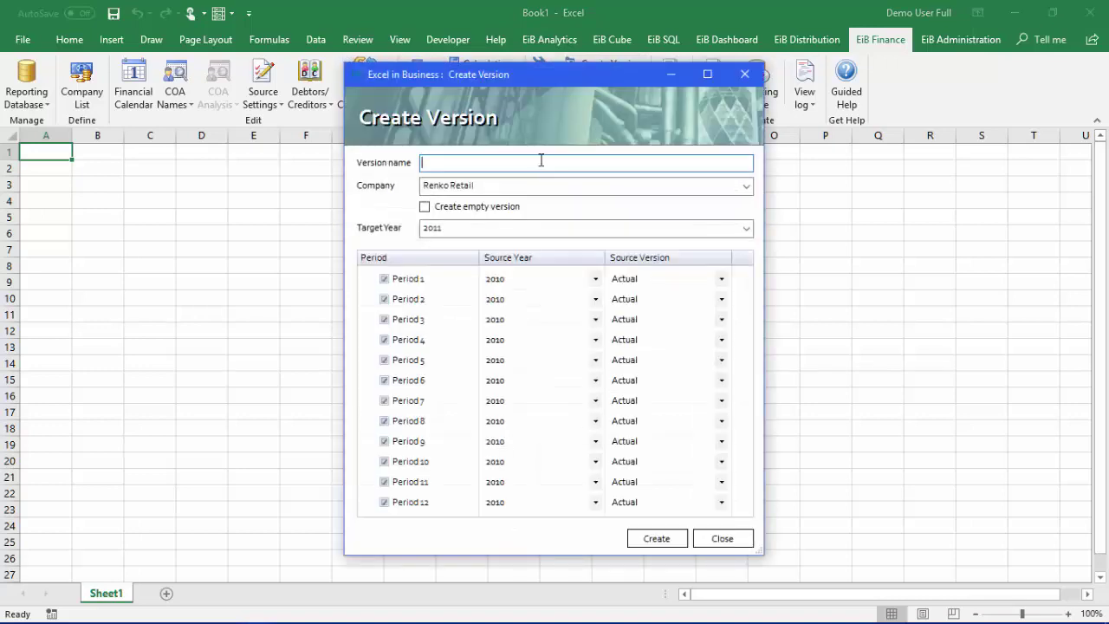
type("New Forecast")
left_click(743, 229)
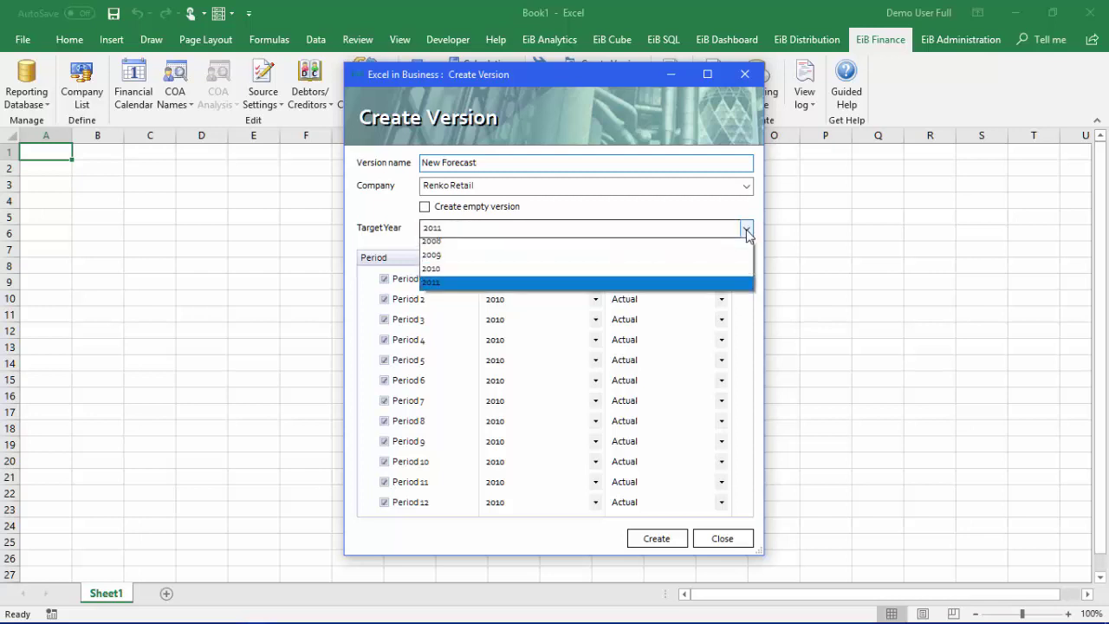
left_click(434, 329)
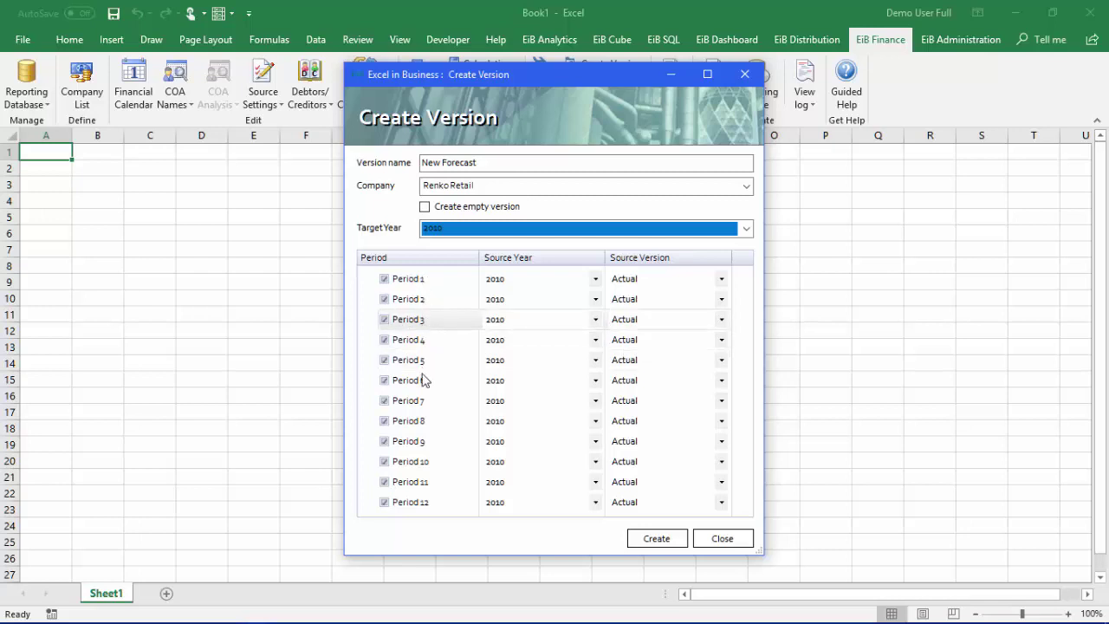
- Set the source version of periods 6 to 12 to Sage System Budget, and close the dialog without creating the version
left_click(722, 381)
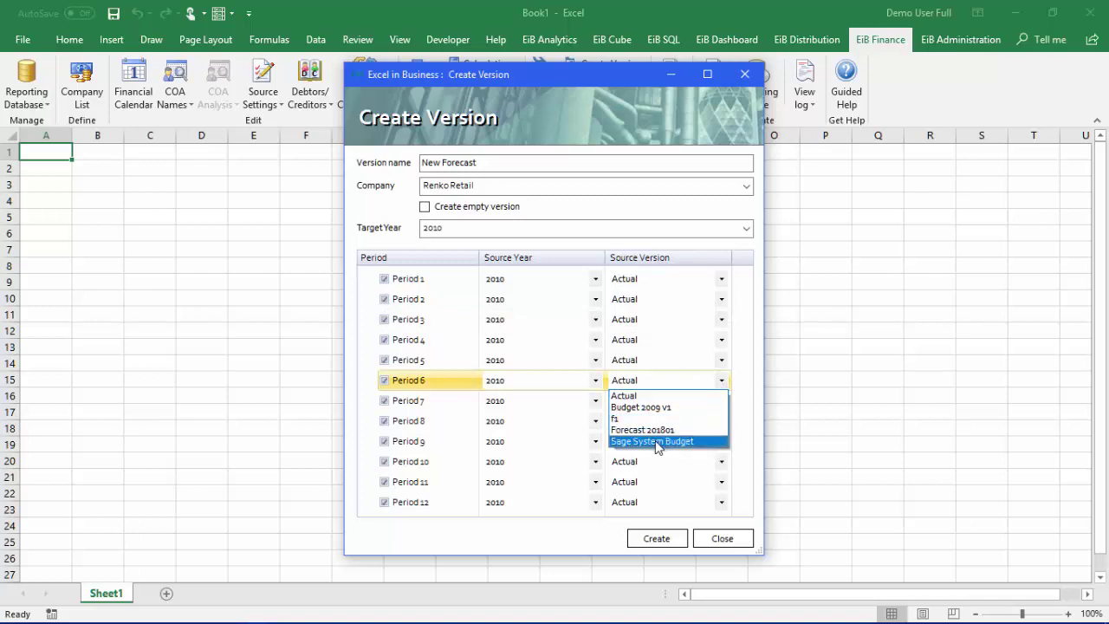
left_click(656, 442)
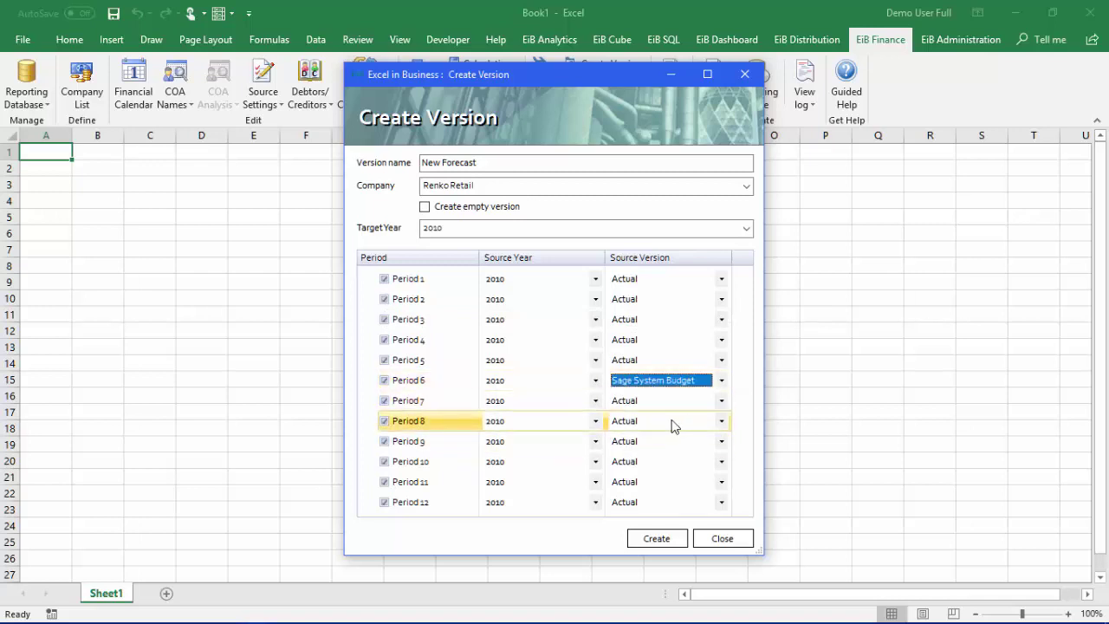
right_click(723, 385)
left_click(766, 390)
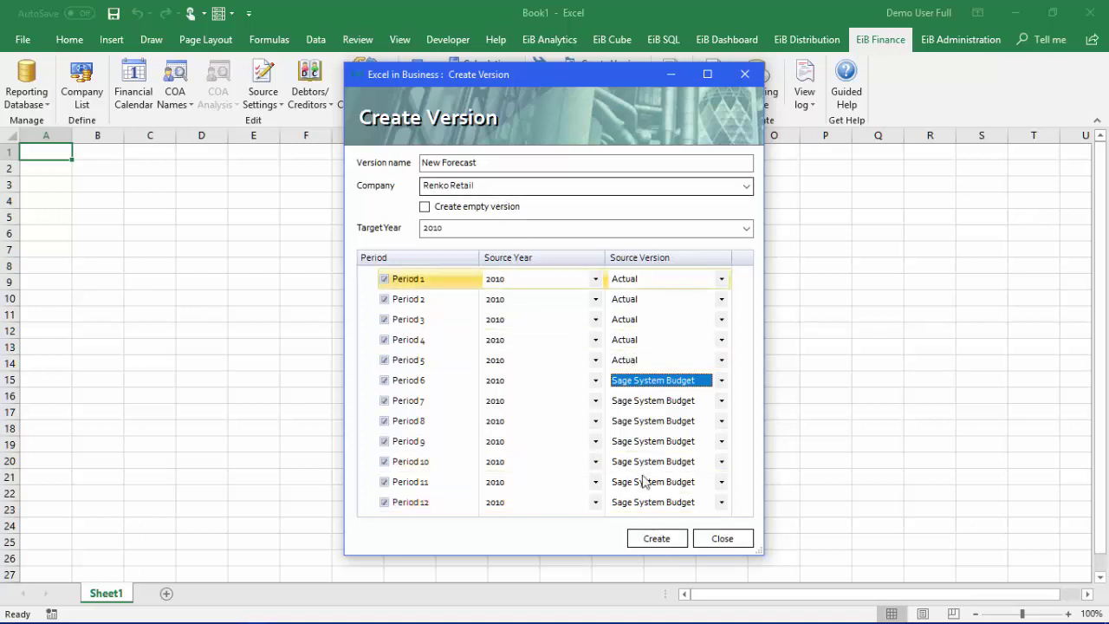
left_click(723, 538)
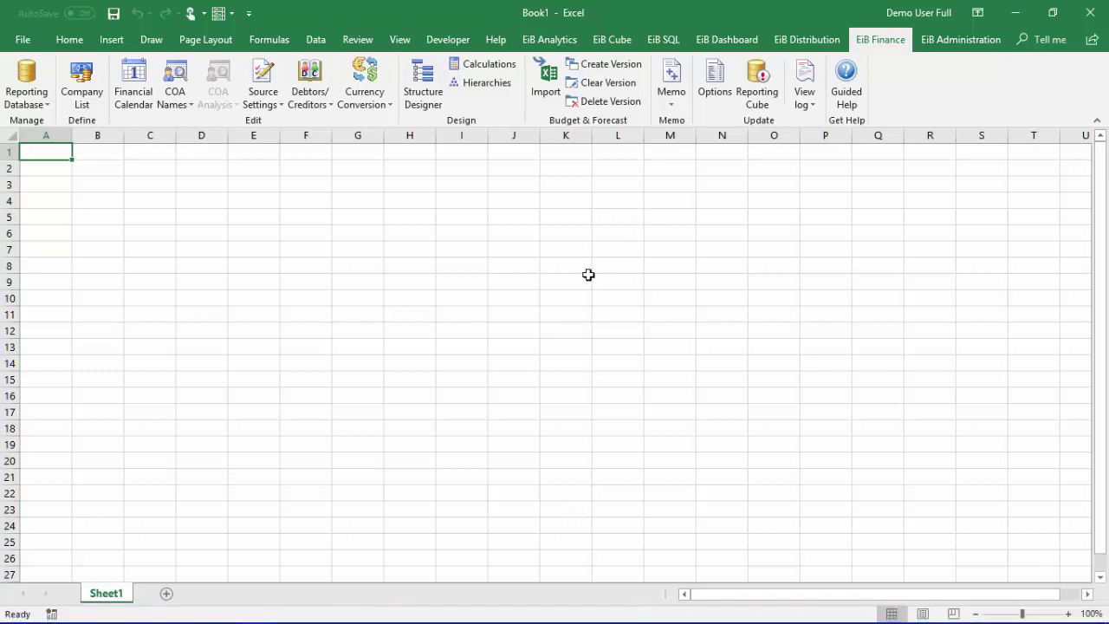
- Switch to the Power BI Profit & Loss by Version report and examine its periods and version line chart in full screen
key("alt+Tab")
key("alt+Tab")
key("alt+Tab")
key("alt+Tab")
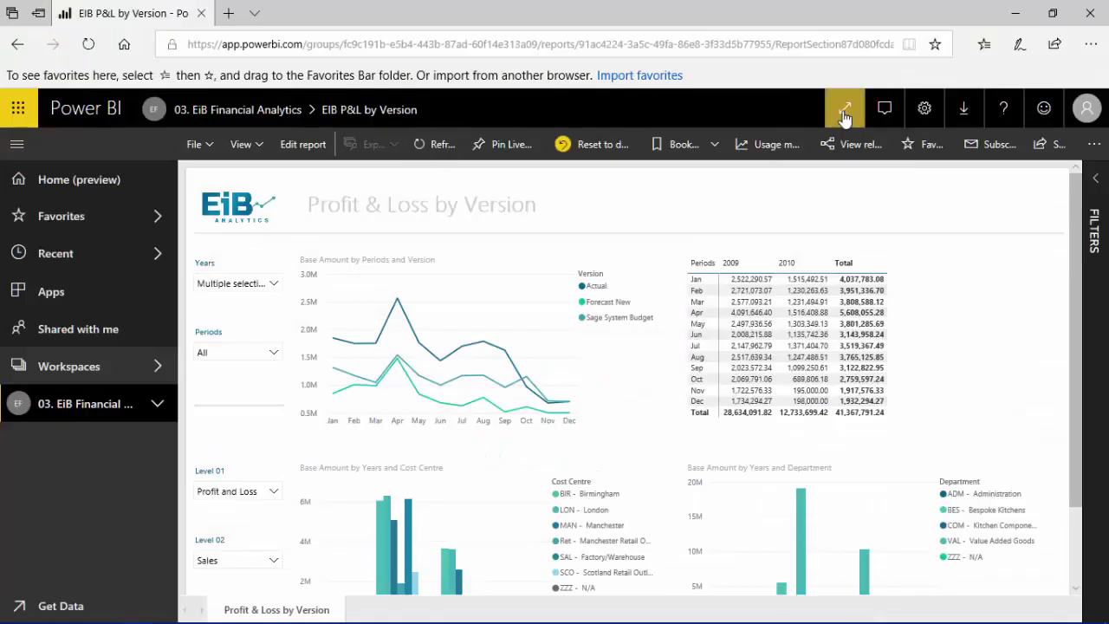
left_click(844, 113)
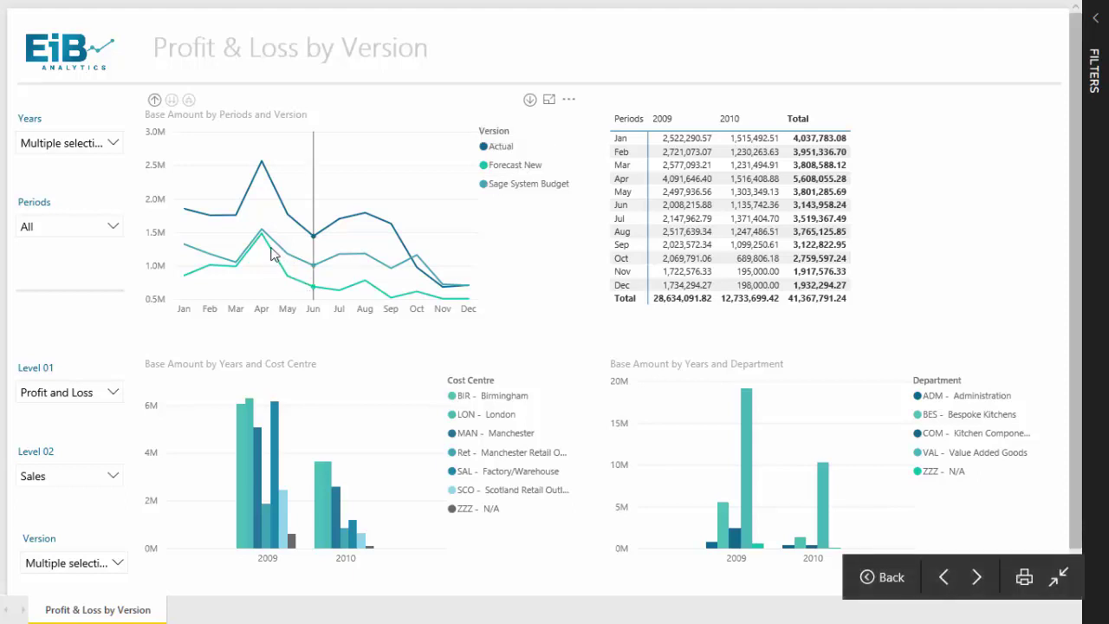
mouse_move(266, 247)
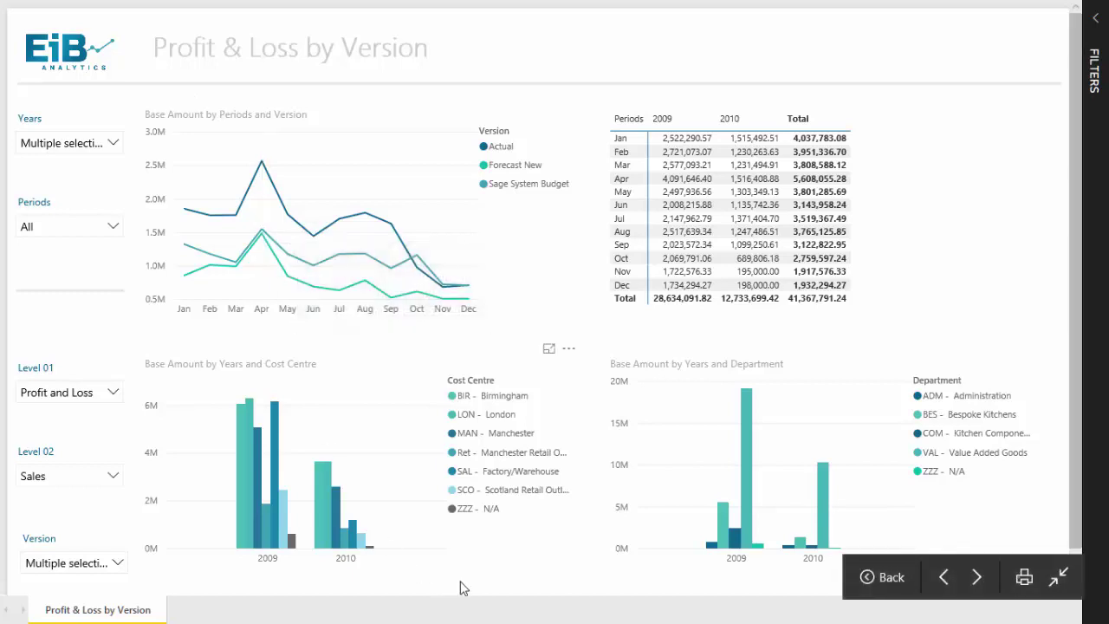
- Switch to the remote Excel session, open the Sage 200 Data Entry By Period report and expand UK Sales
key("alt+Tab")
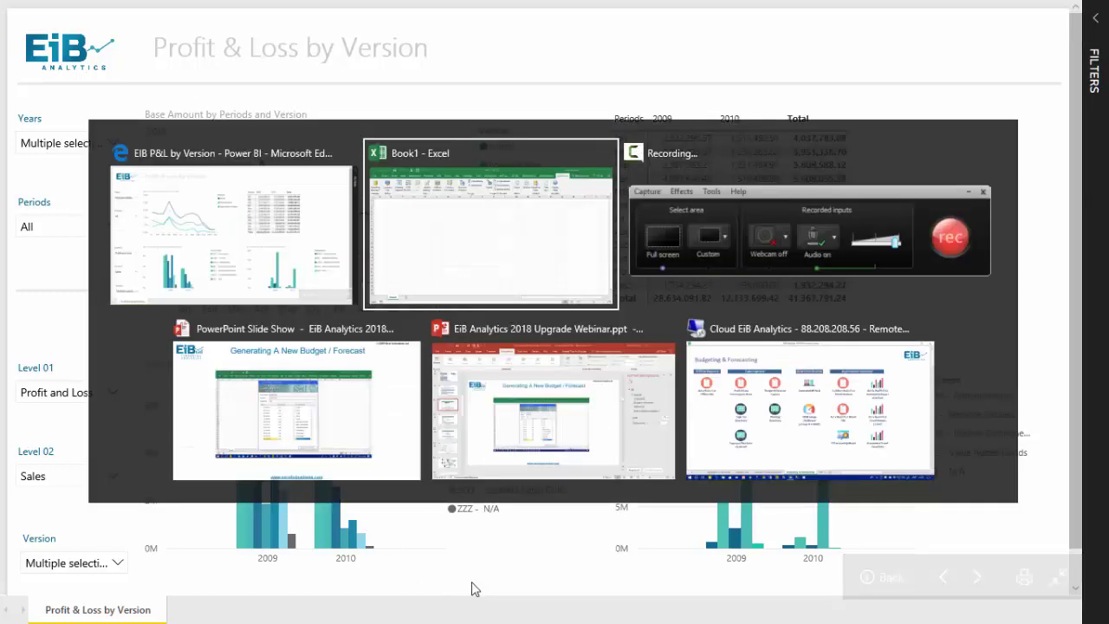
key("alt+Tab")
key("alt+Tab")
key("alt+Tab")
key("alt+Tab")
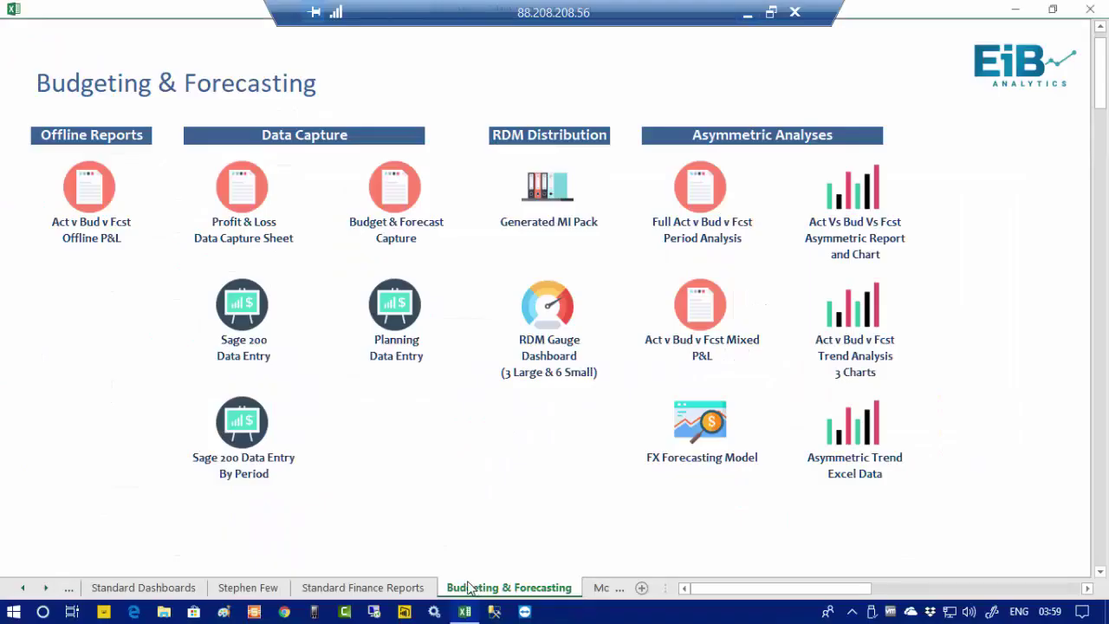
left_click(238, 477)
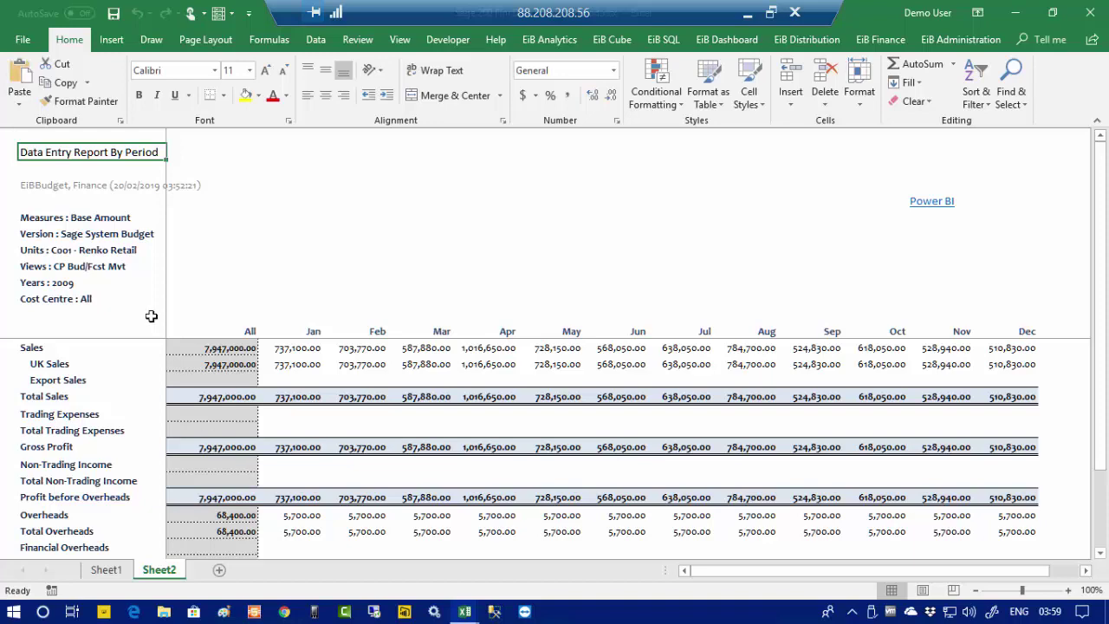
double_click(55, 364)
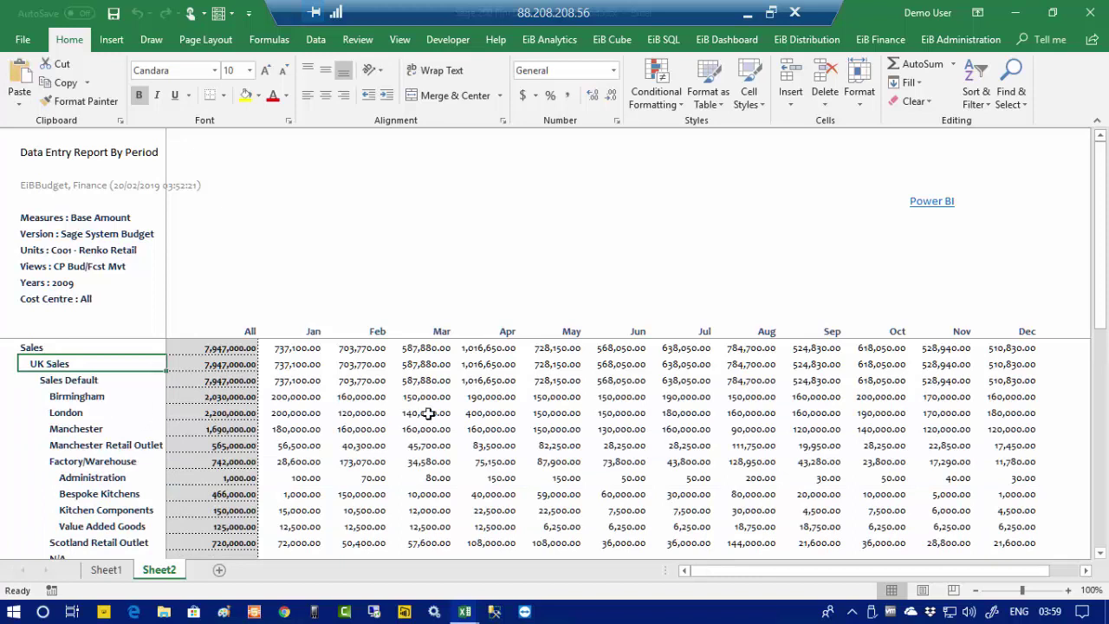
- Try to enter 5000000 as London's April sales with all cost centres selected, activating data entry
left_click(487, 413)
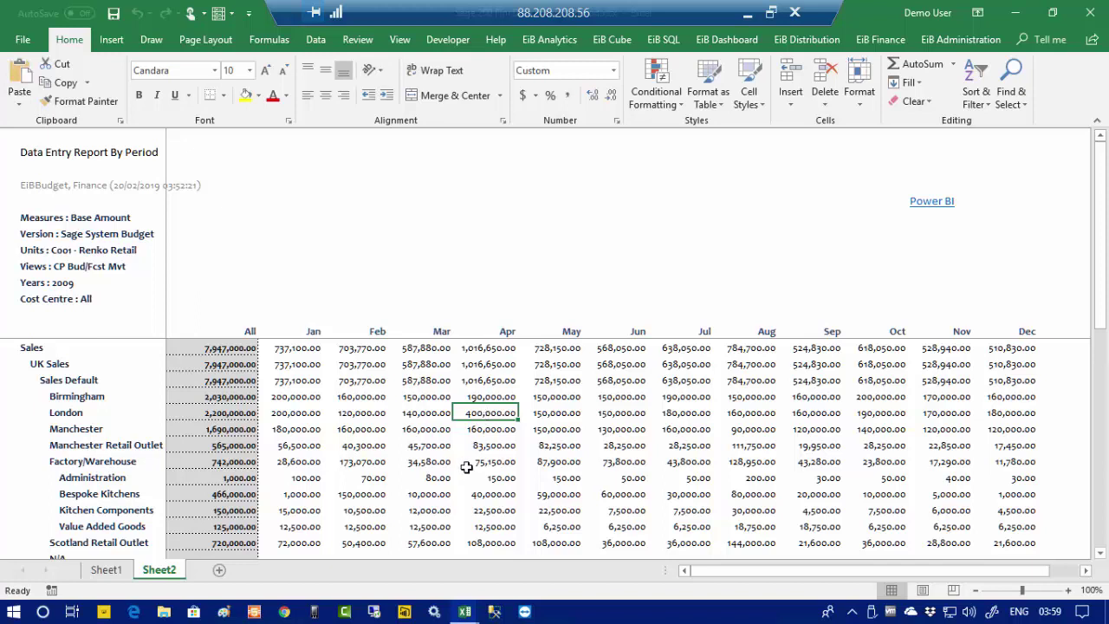
type("5000000")
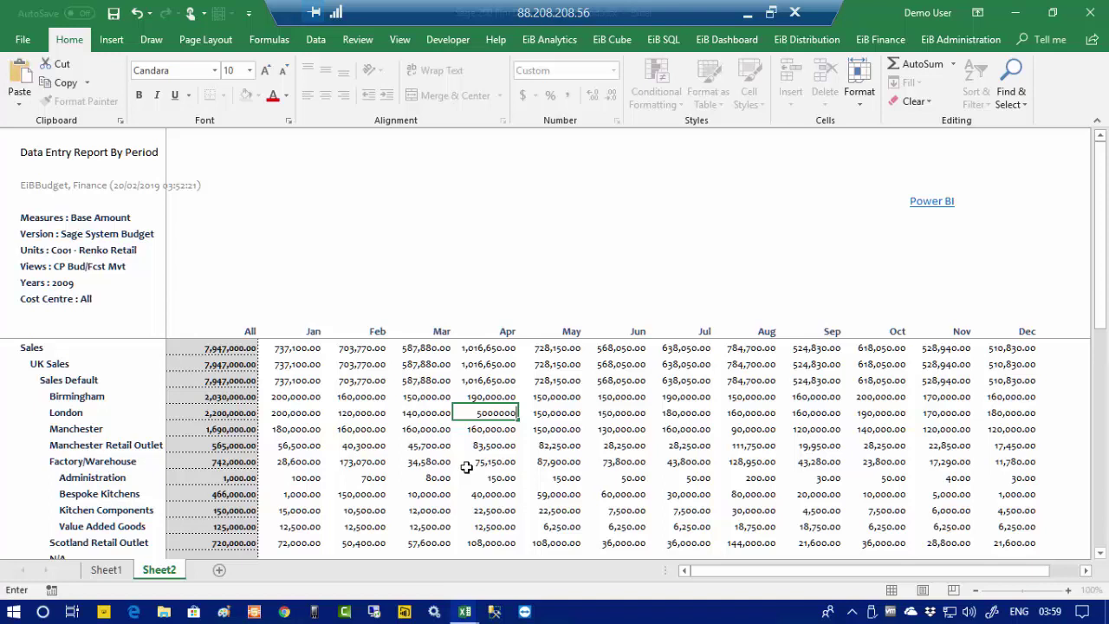
key("Return")
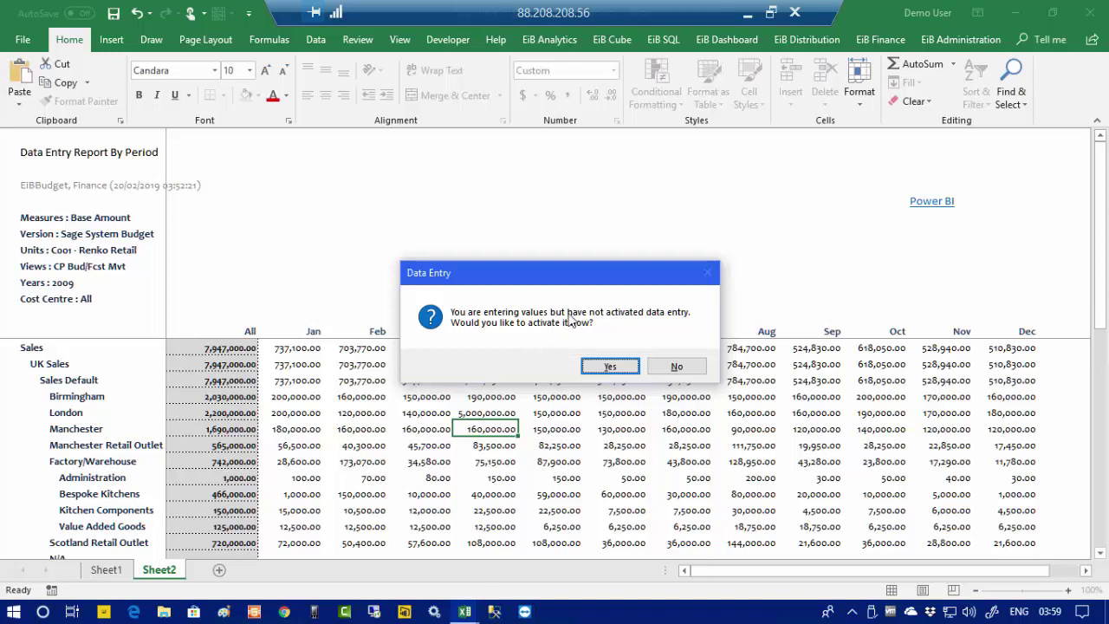
left_click(610, 367)
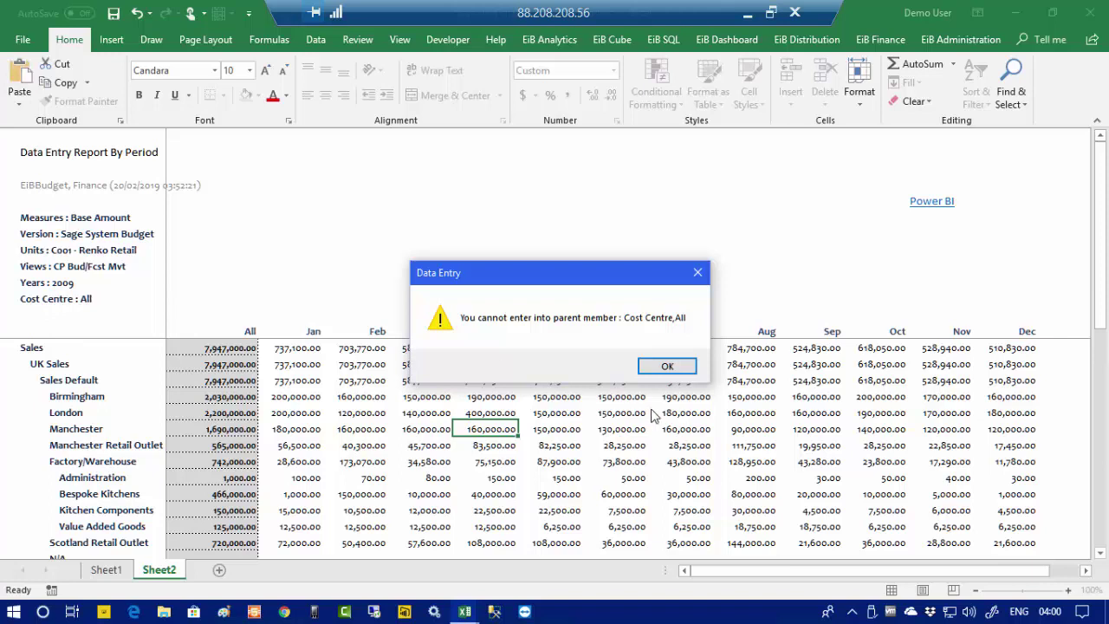
left_click(667, 366)
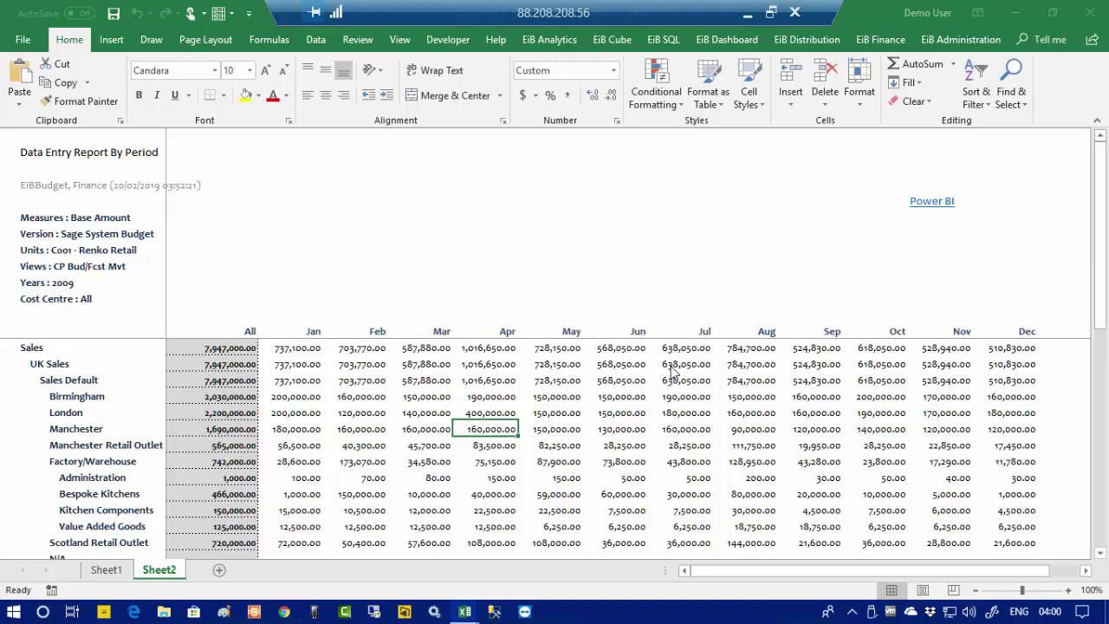
- Change the report's Cost Centre criterion to LON - London
double_click(38, 301)
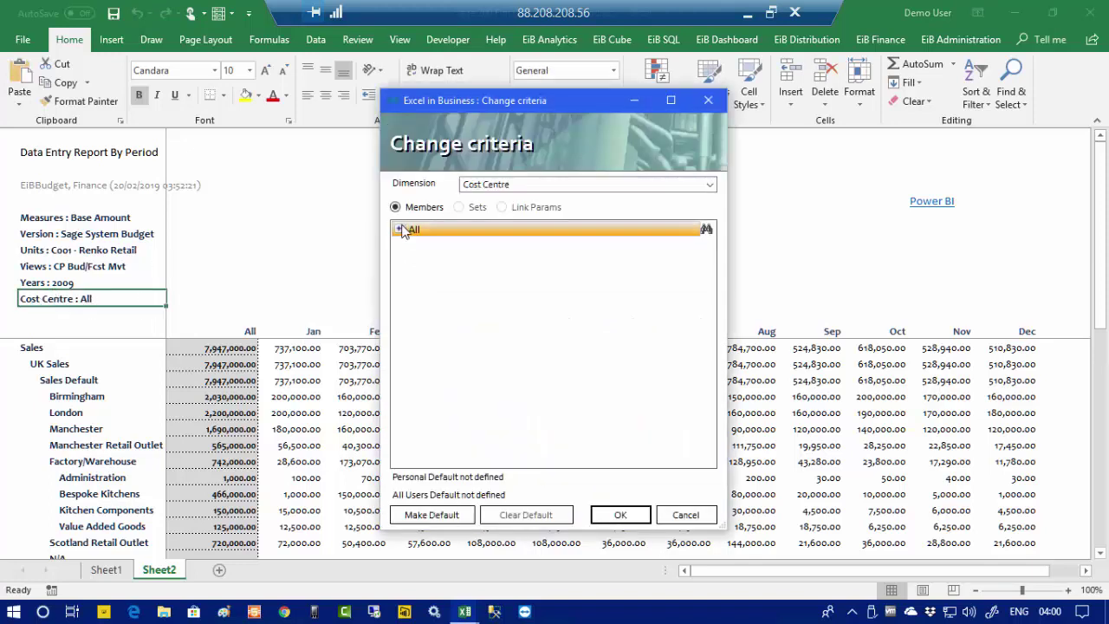
left_click(400, 229)
left_click(460, 296)
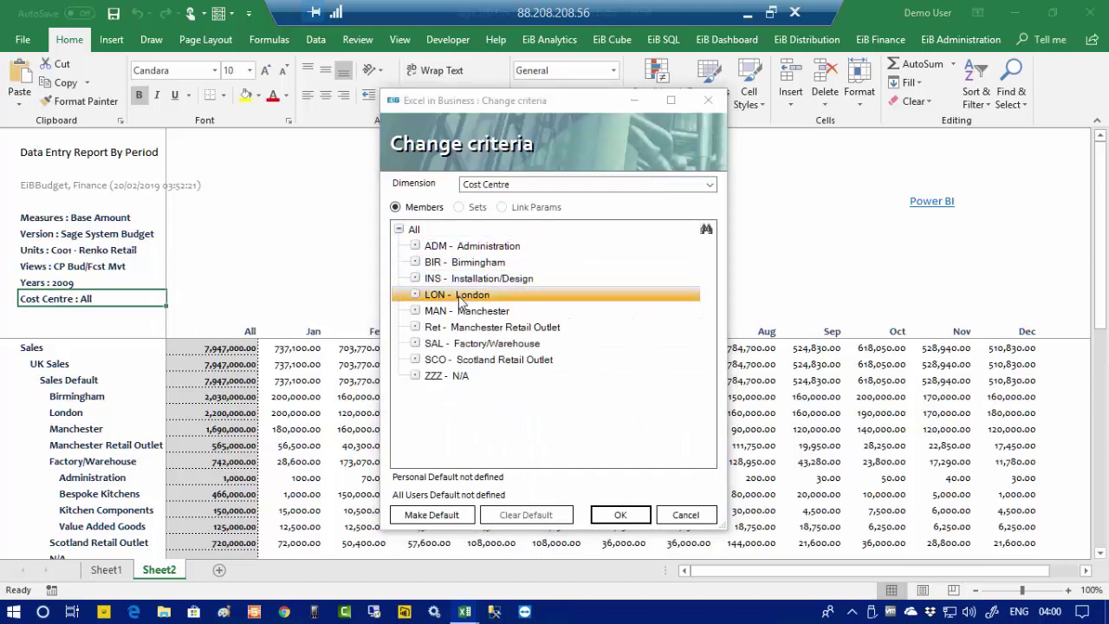
double_click(460, 297)
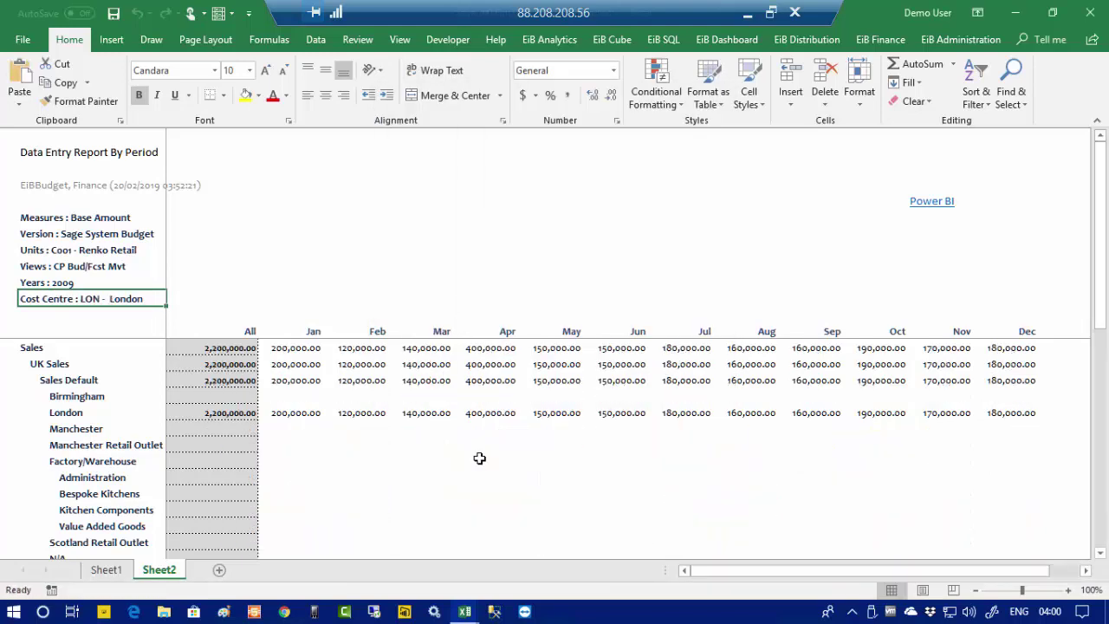
- Set London's April sales value to 5,000,000
left_click(494, 415)
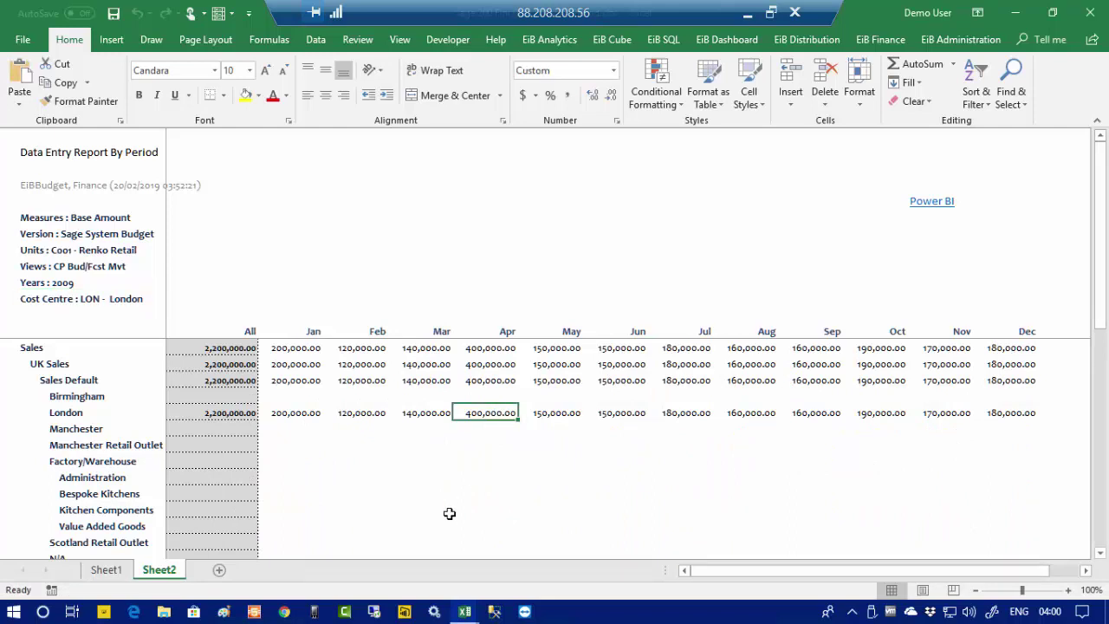
type("5,000,000")
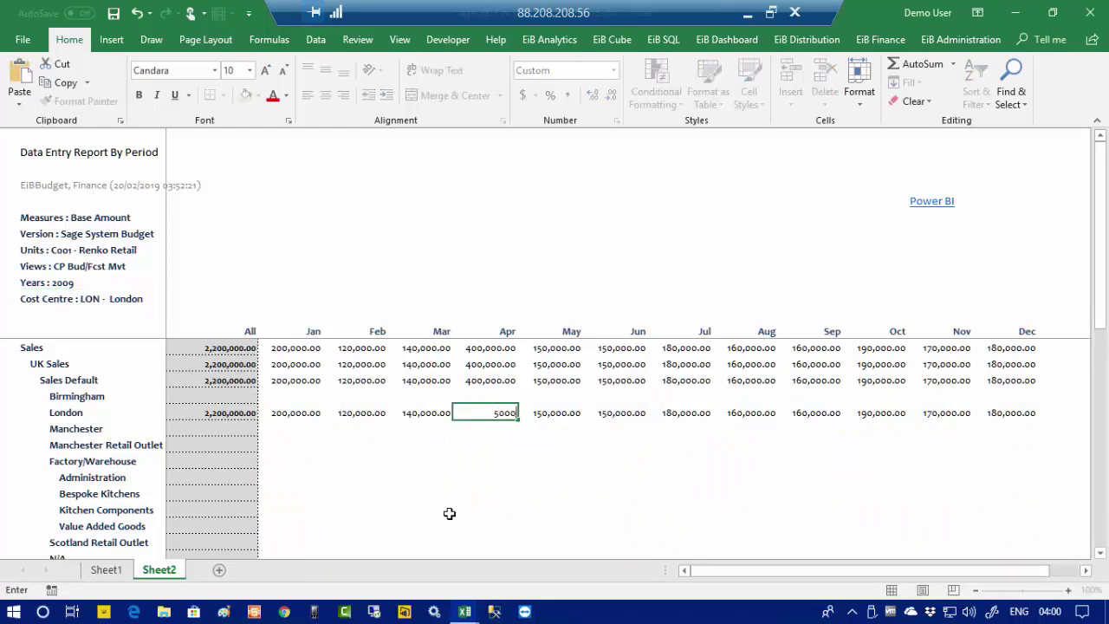
key("Return")
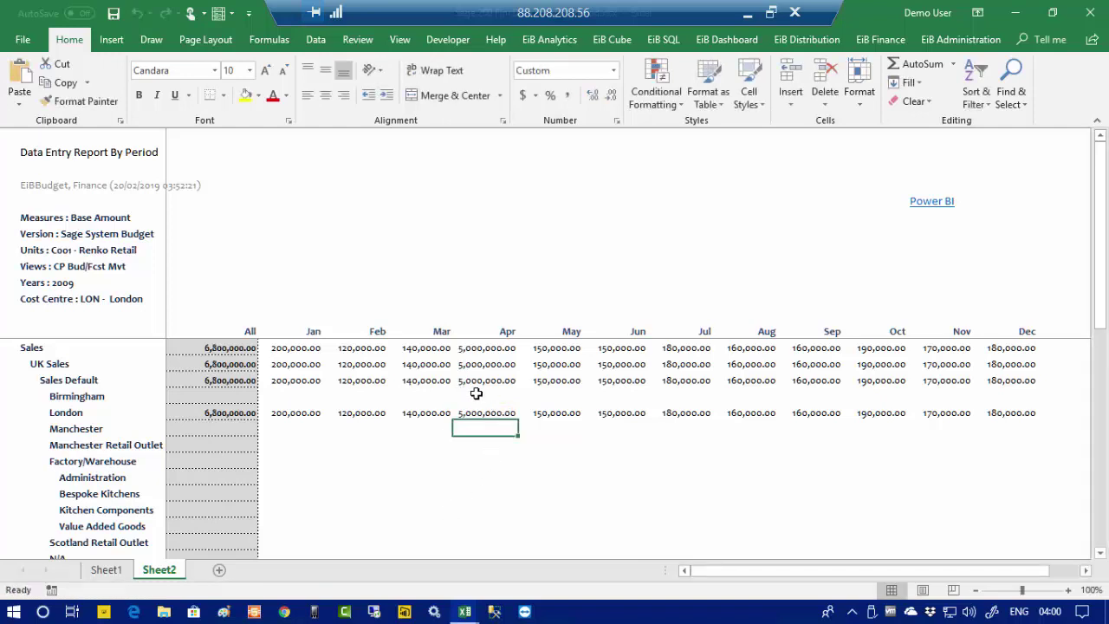
- Select the April cell of the Sales row and show the formula bar to inspect its content
left_click(479, 347)
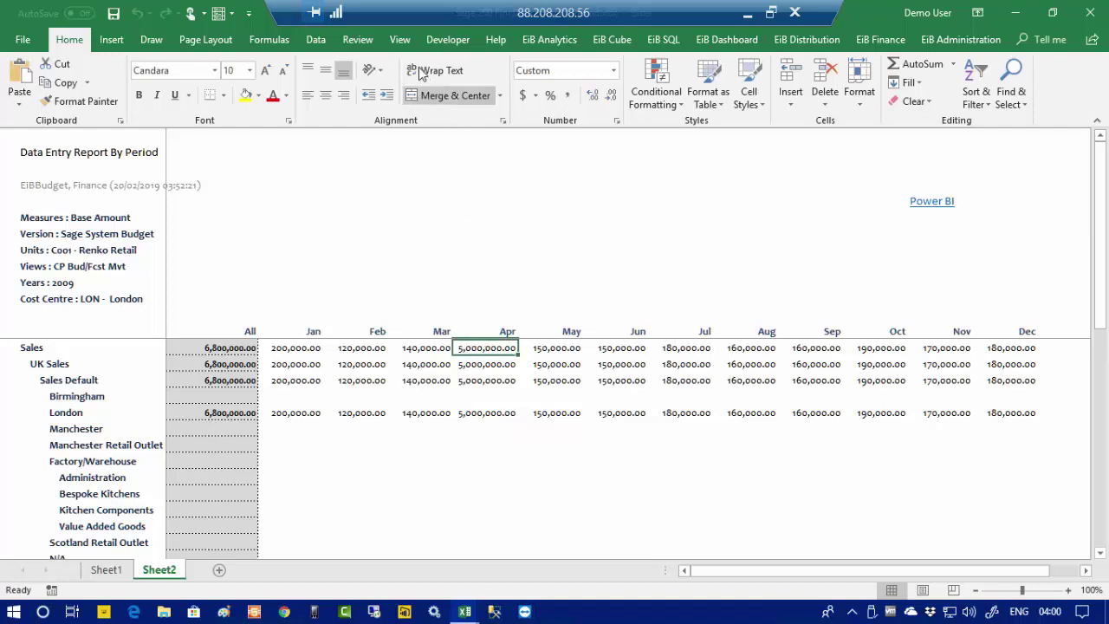
left_click(400, 40)
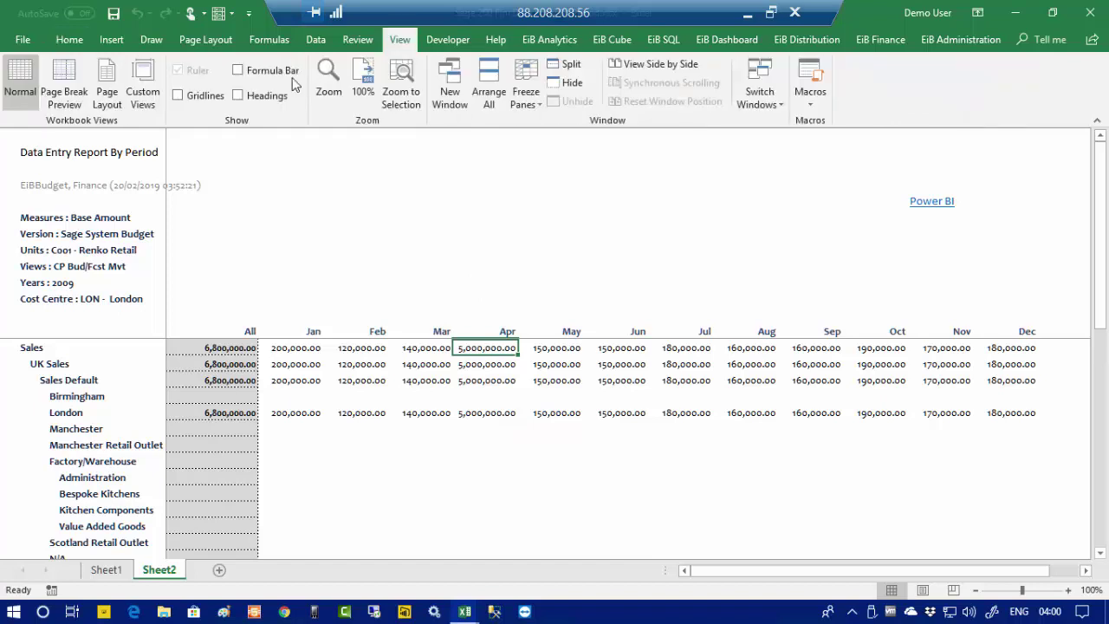
left_click(238, 71)
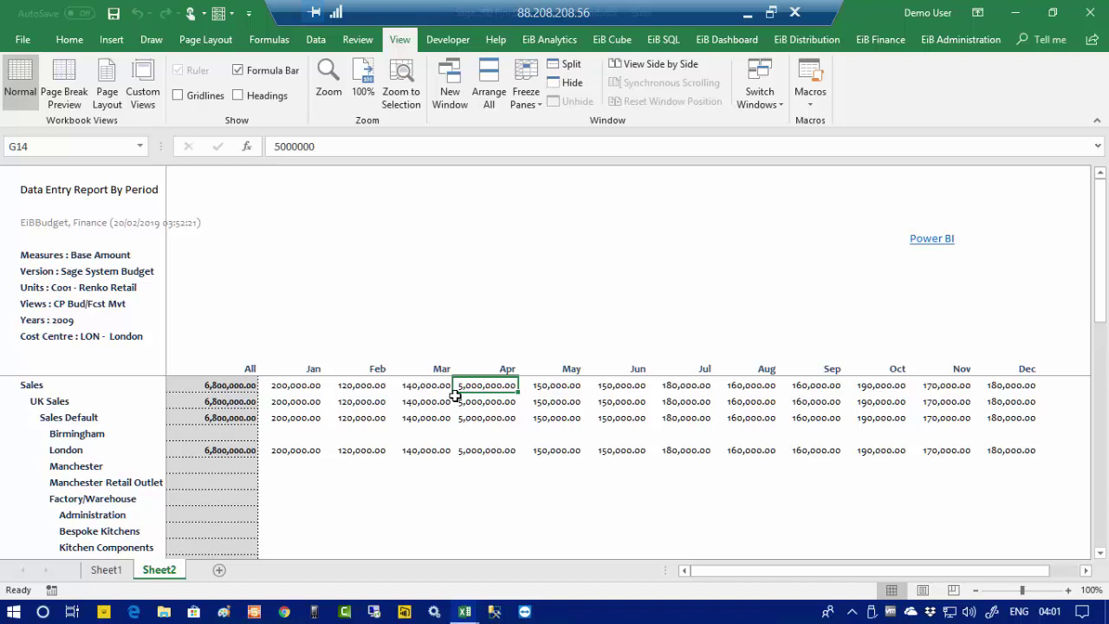
- Set the report's Cost Centre criterion back to All and select the April cell of the Sales row to check it
double_click(44, 335)
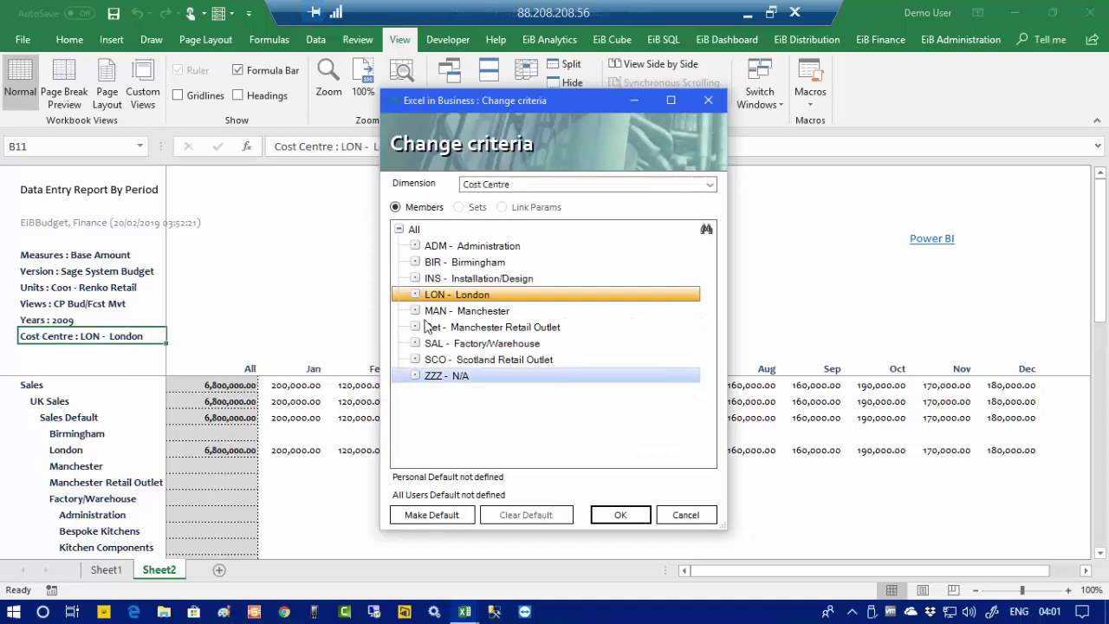
left_click(414, 229)
left_click(622, 517)
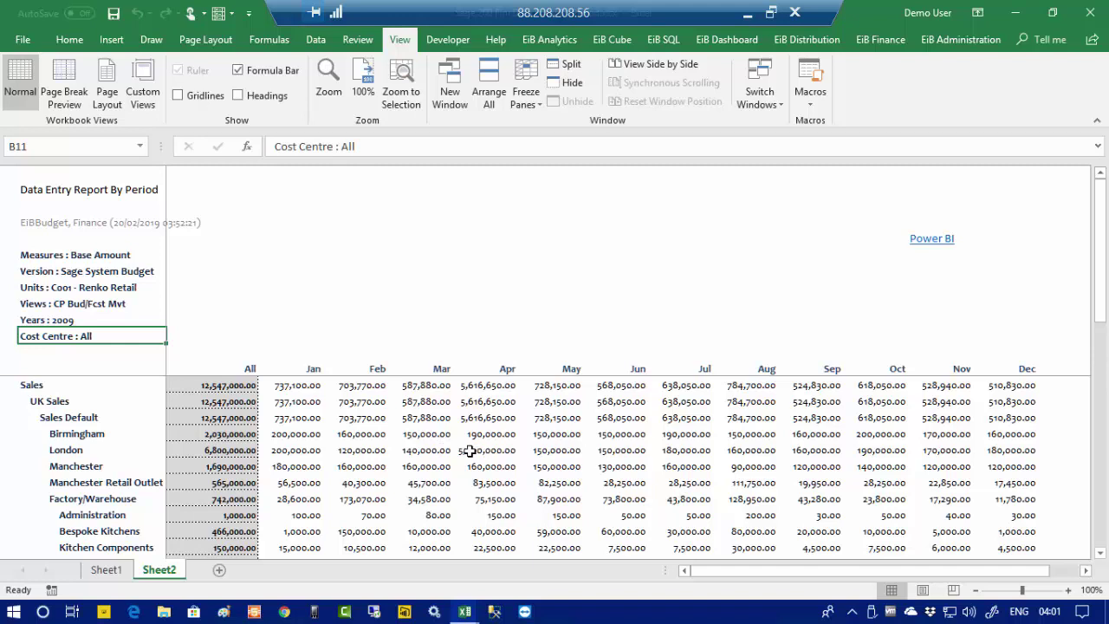
left_click(479, 385)
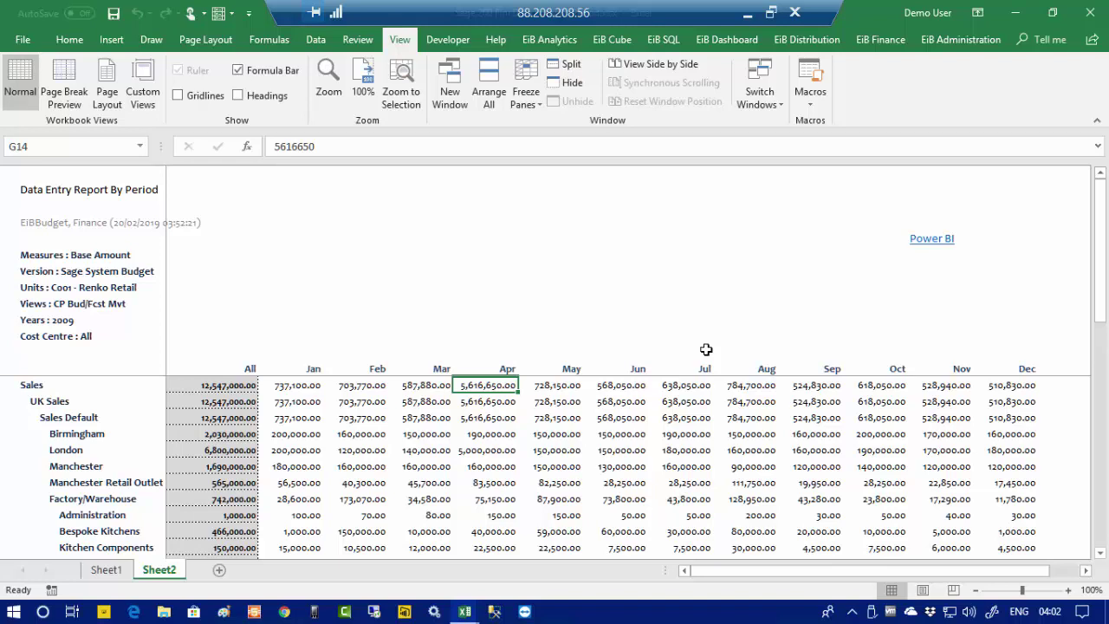
- Apply the captured data entry changes to write them back to the cube
left_click(612, 39)
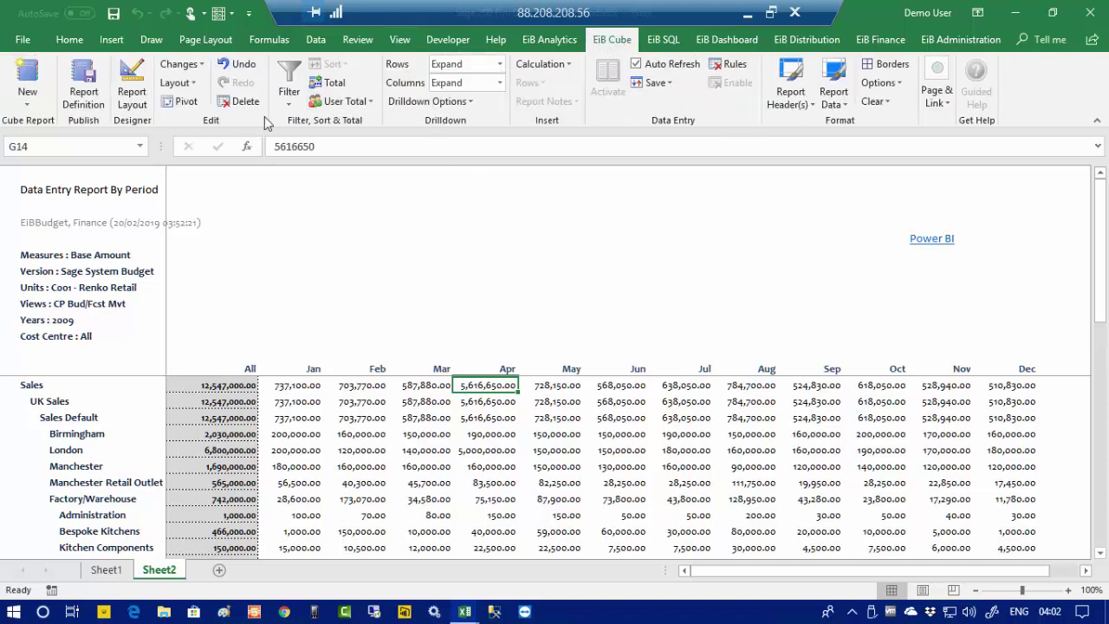
left_click(657, 86)
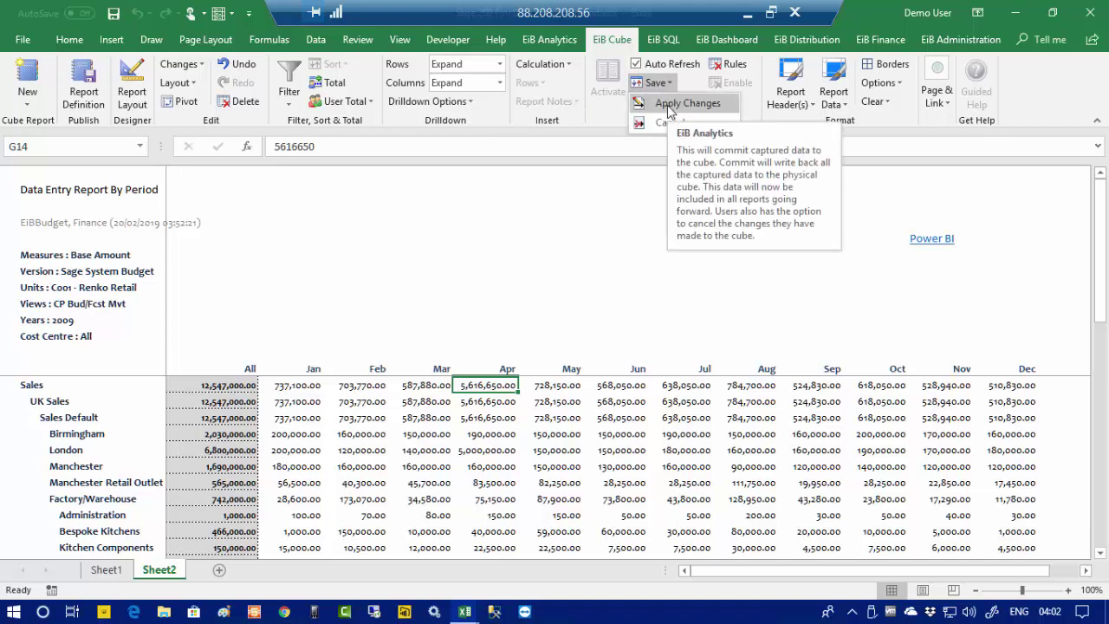
left_click(668, 104)
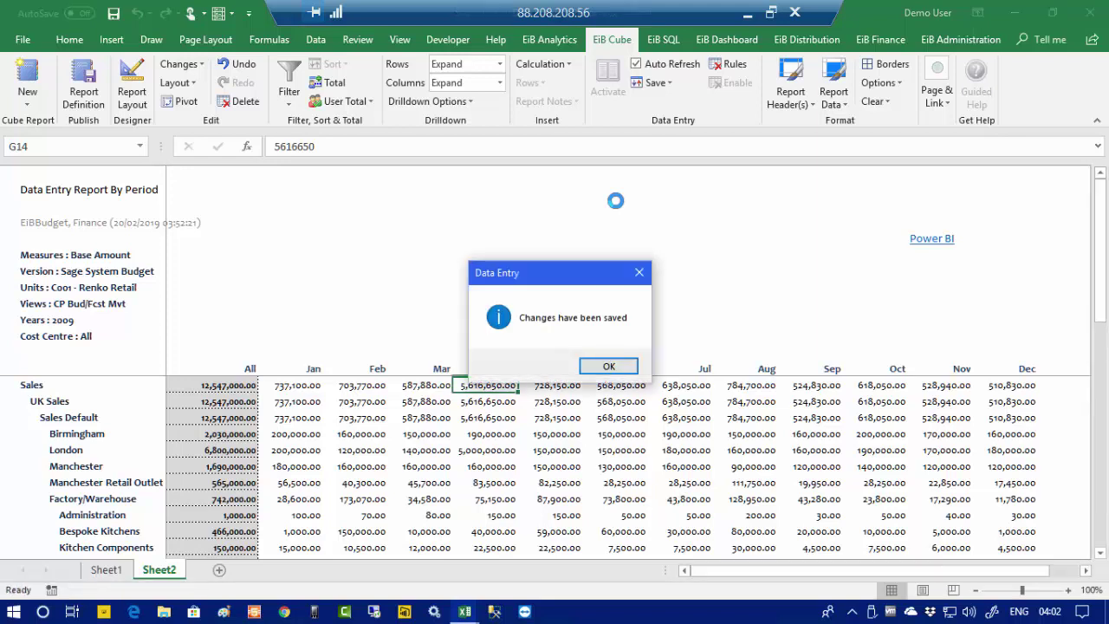
left_click(609, 367)
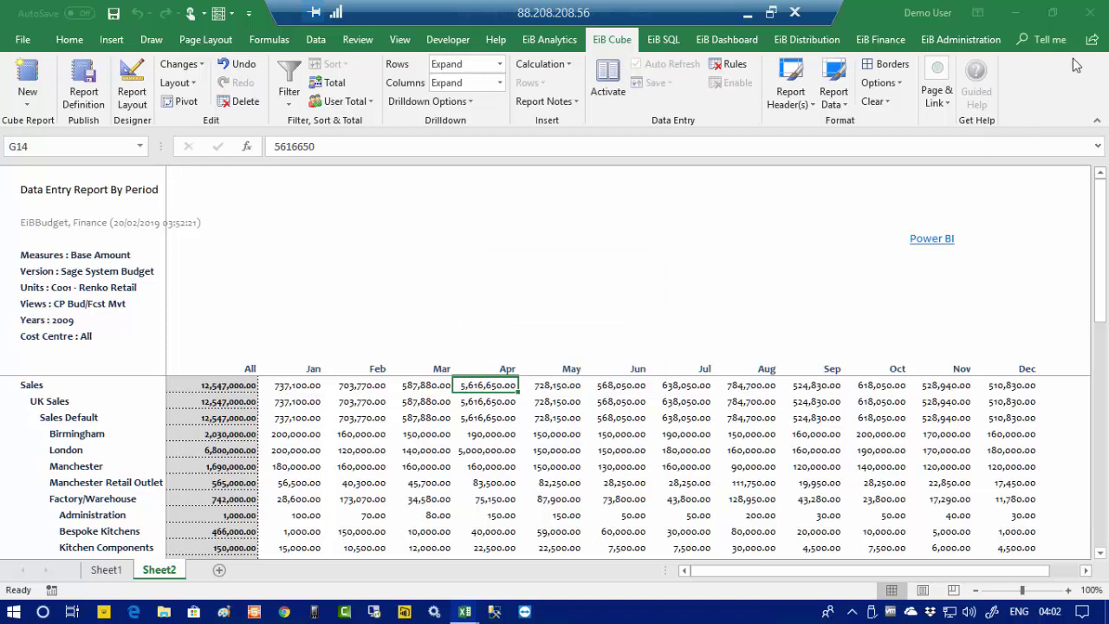
- Close the data entry workbook without saving it and reopen the Sage 200 Data Entry By Period report
left_click(1092, 17)
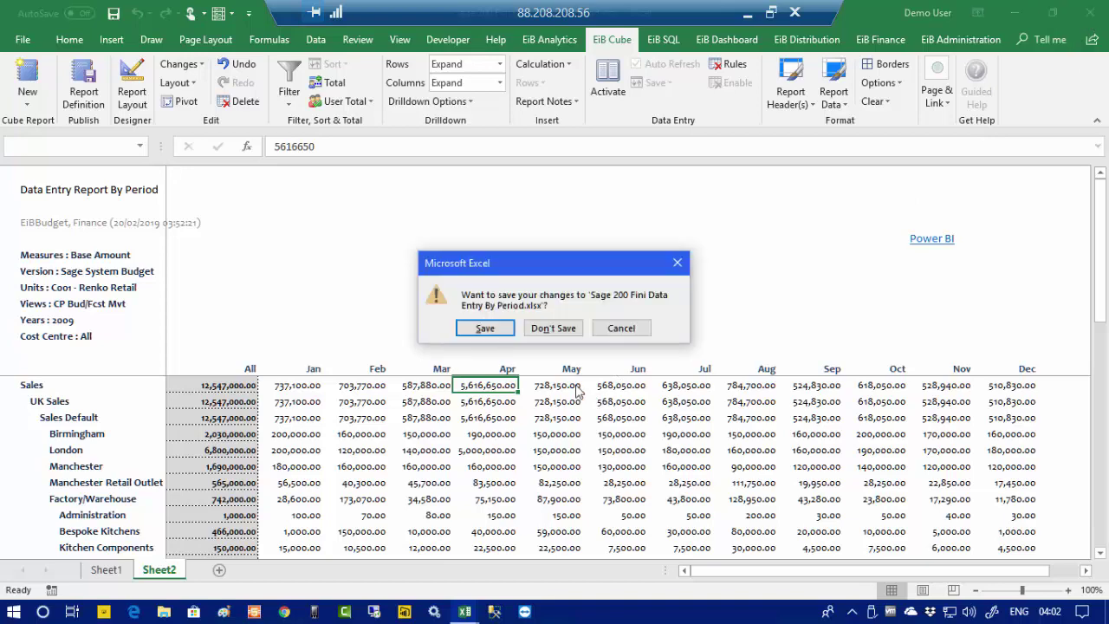
left_click(565, 327)
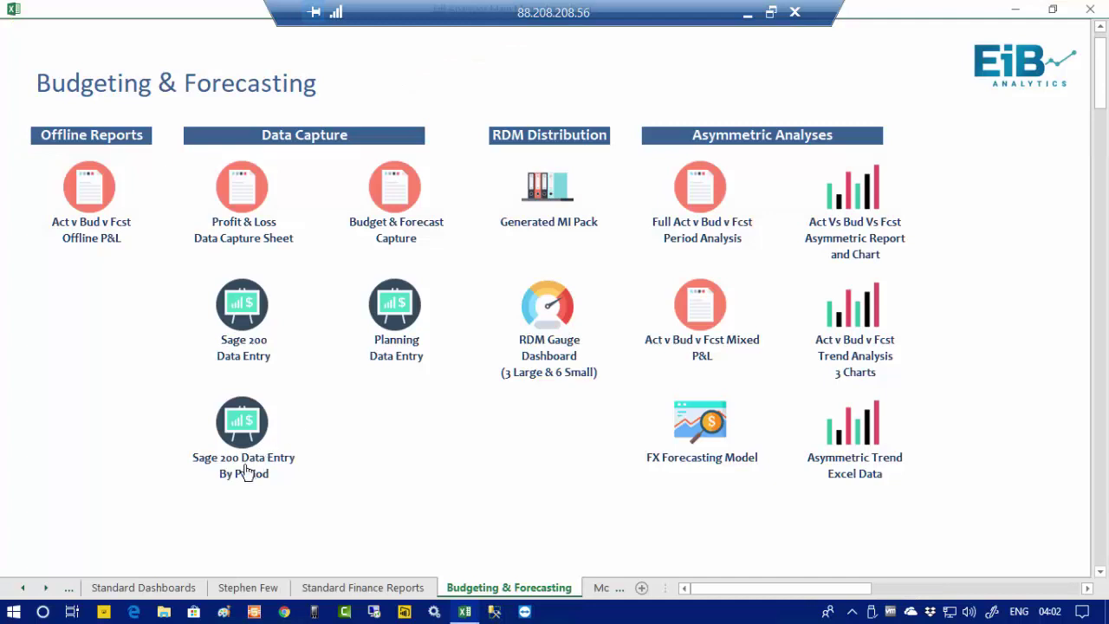
left_click(245, 474)
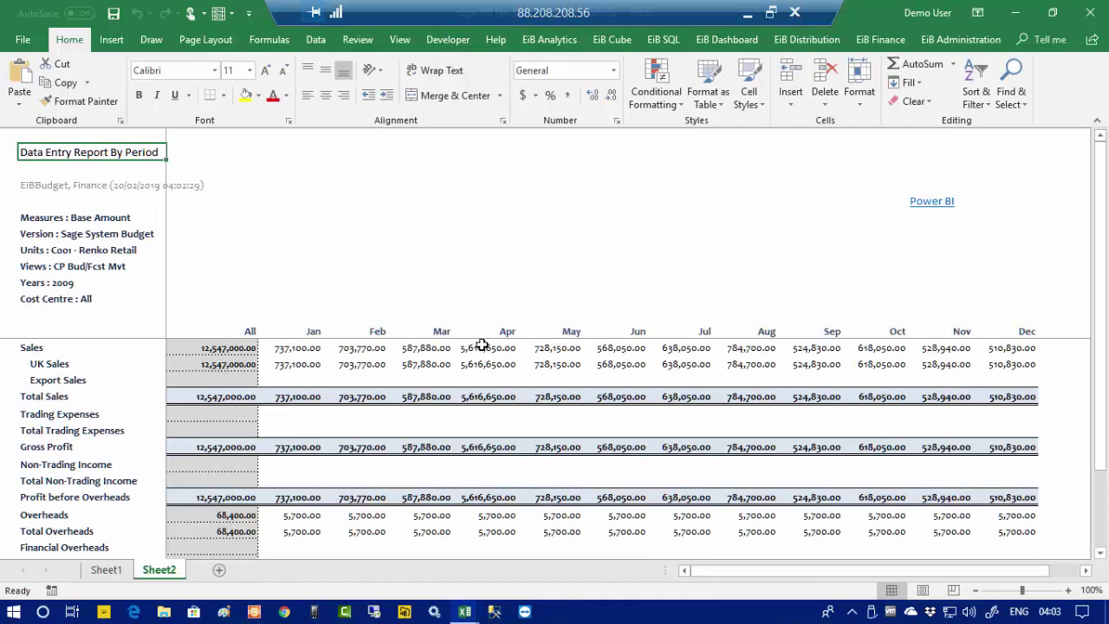
- Expand the UK Sales row and select London's April cell to check the stored value
left_click(50, 366)
double_click(57, 364)
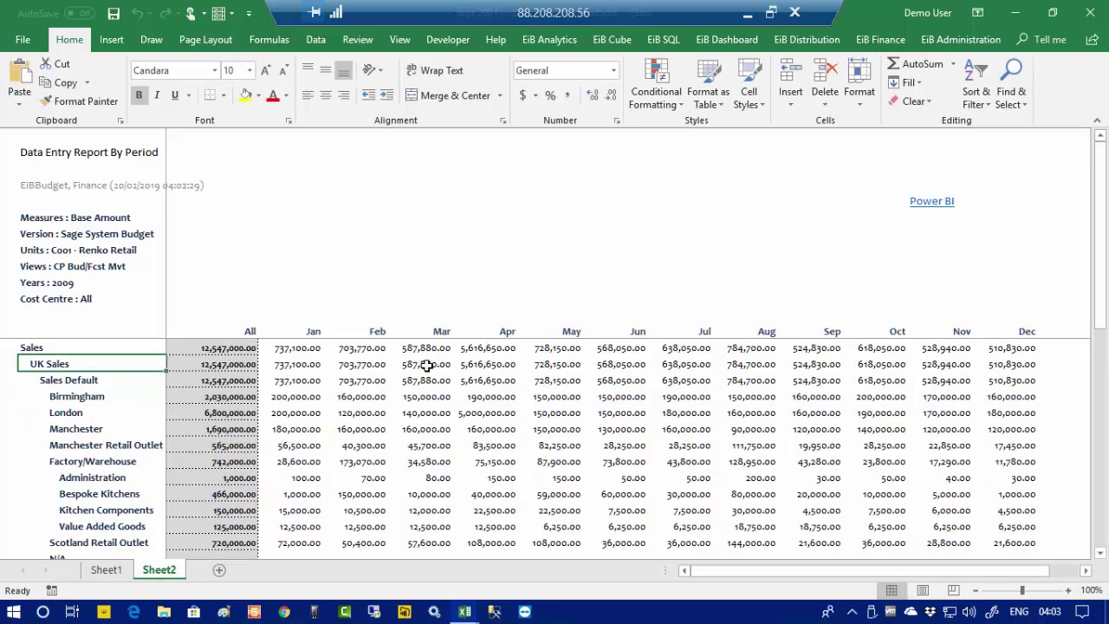
left_click(480, 410)
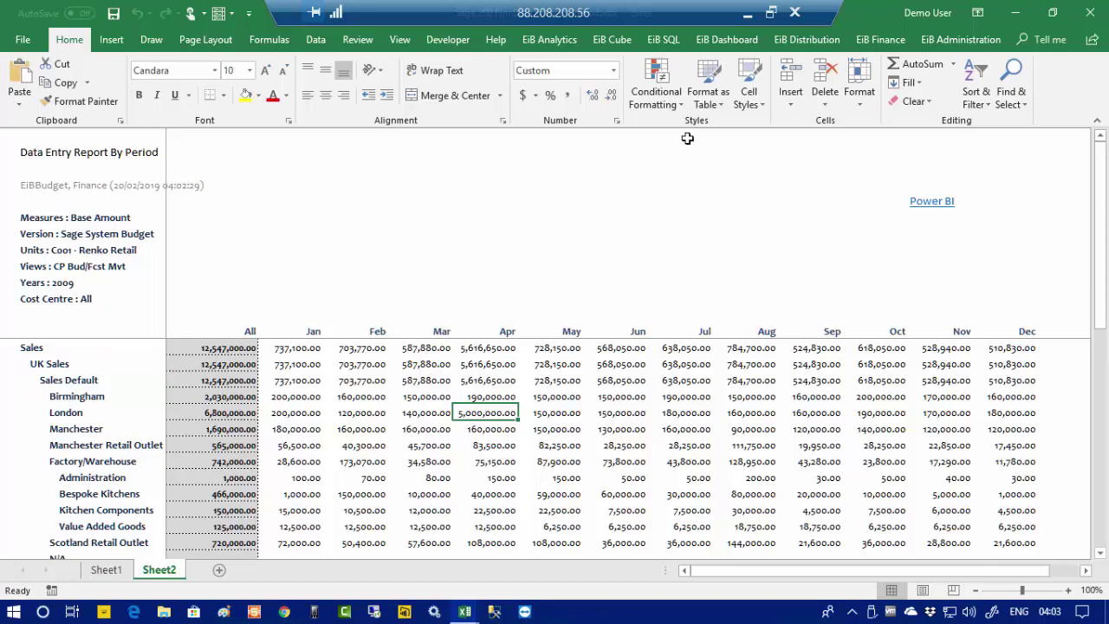
- Switch to the Power BI Profit & Loss by Version report, exit full screen and refresh it to check the April figures
left_click(748, 17)
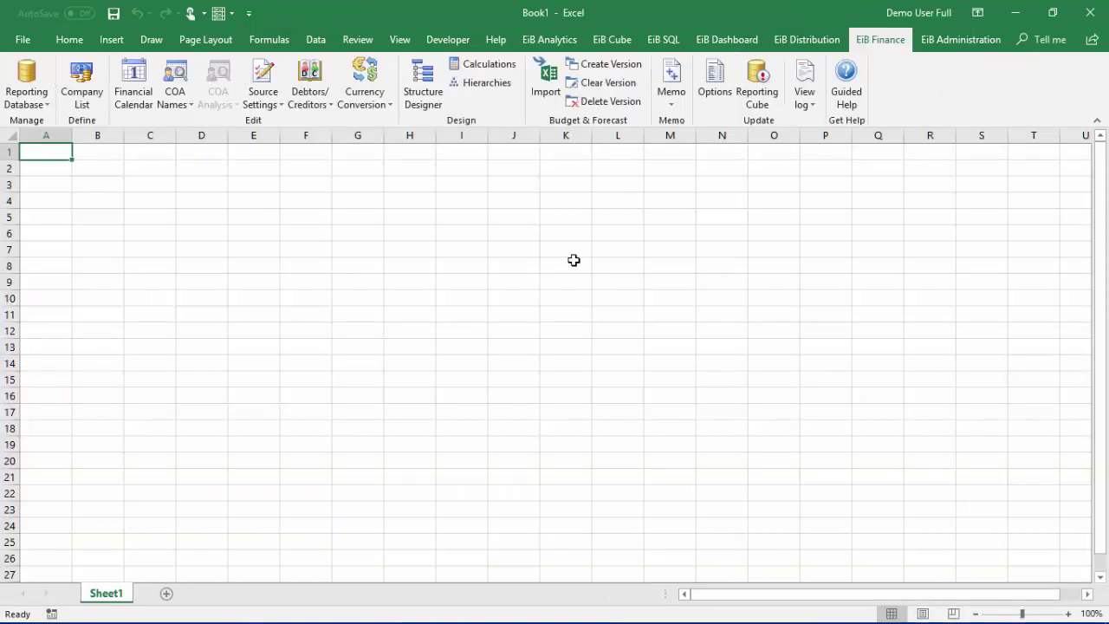
key("alt+Tab")
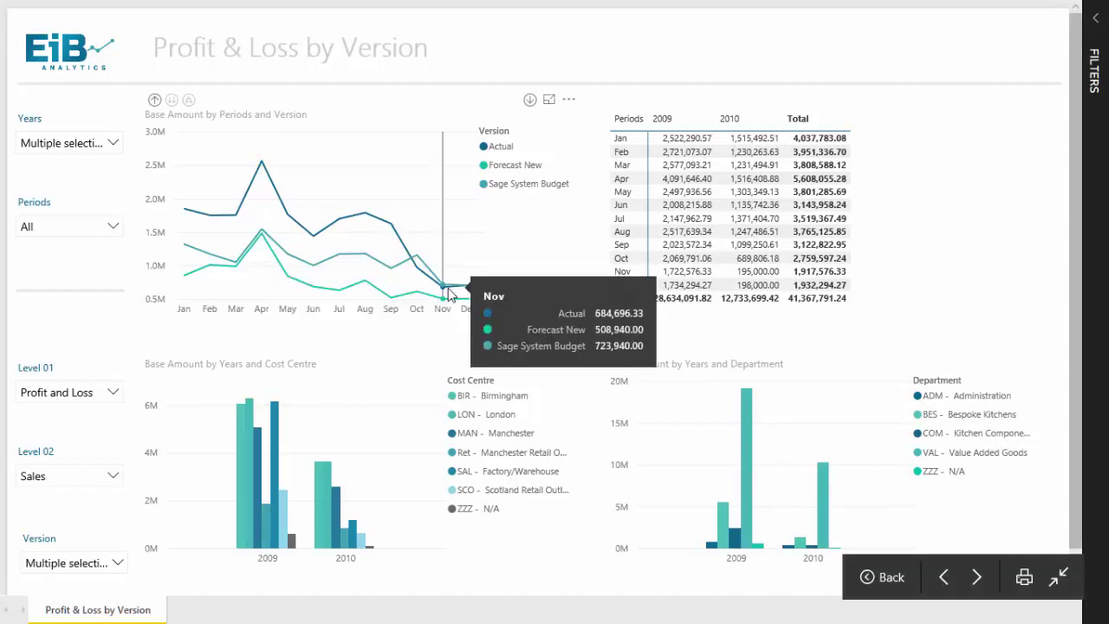
left_click(1060, 581)
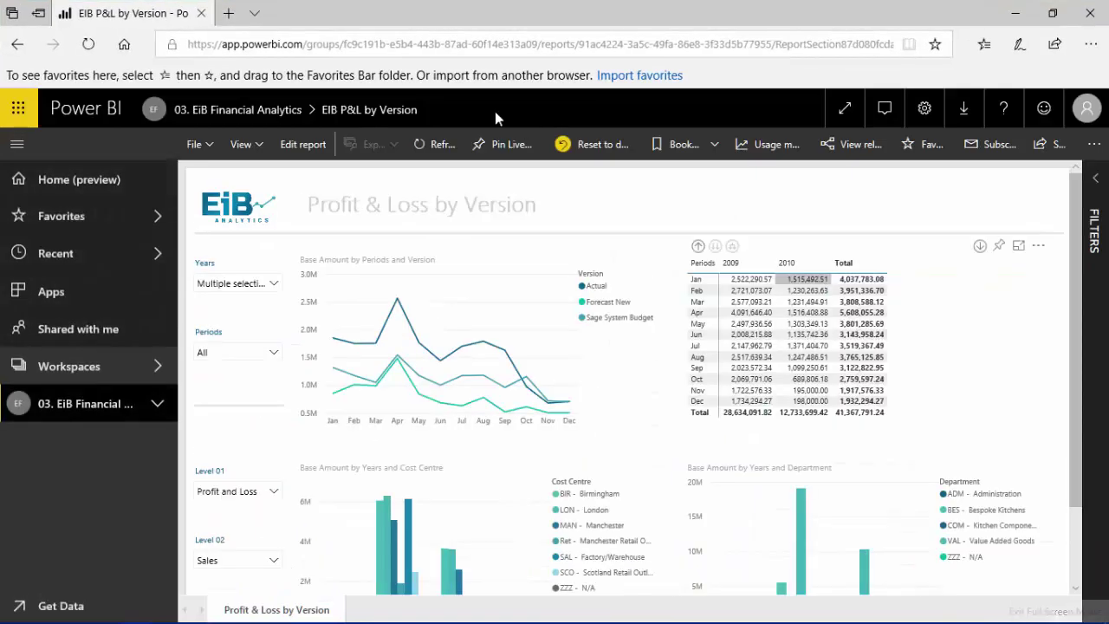
left_click(435, 147)
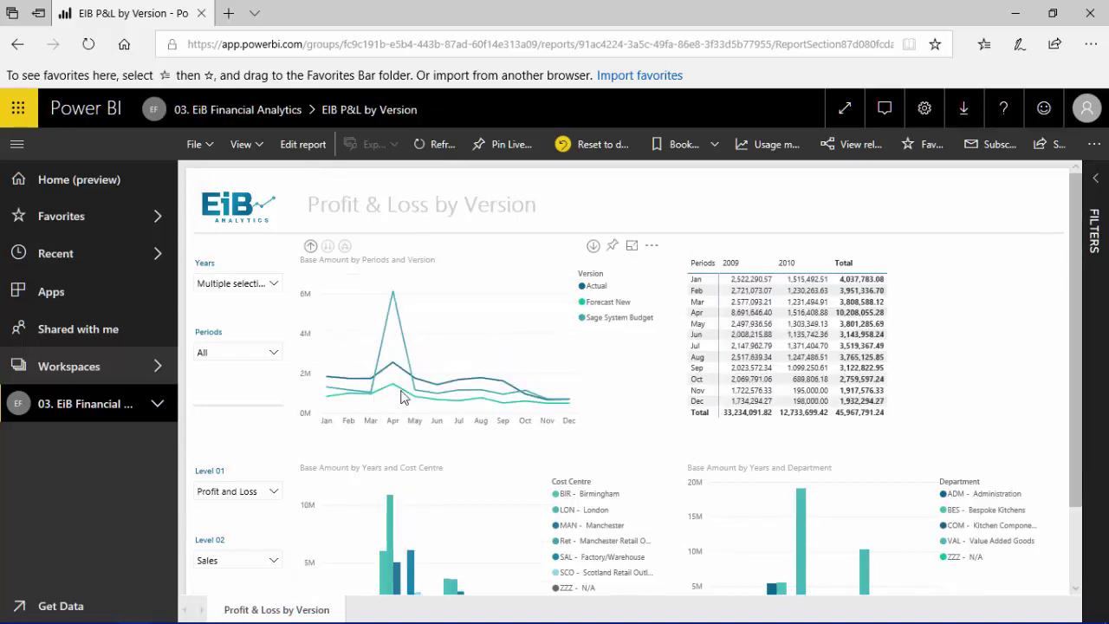
mouse_move(396, 387)
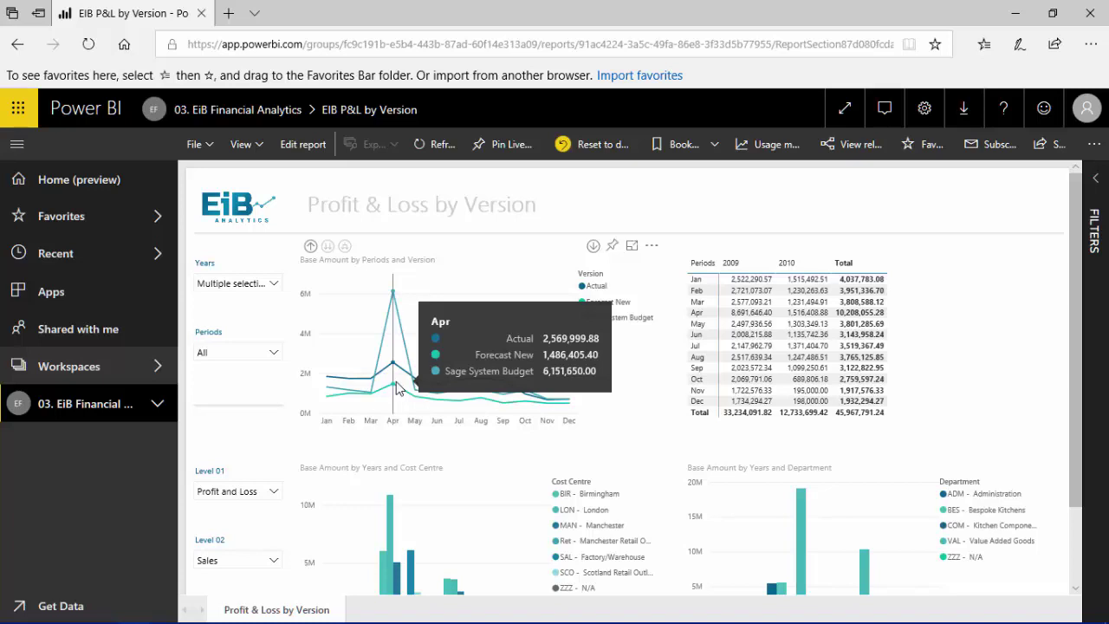